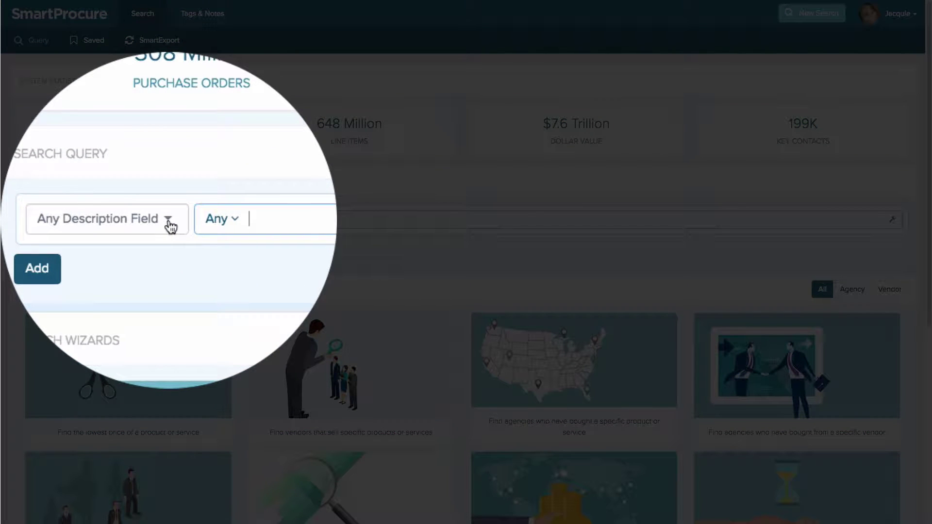
{"action": "left_click", "coordinate": [169, 221]}
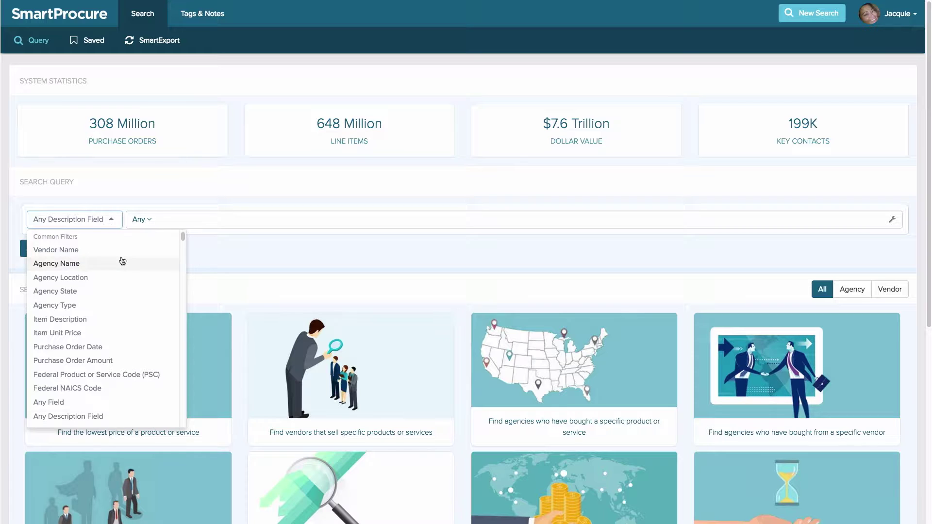
{"action": "scroll", "coordinate": [122, 261], "scroll_direction": "down", "scroll_amount": 1}
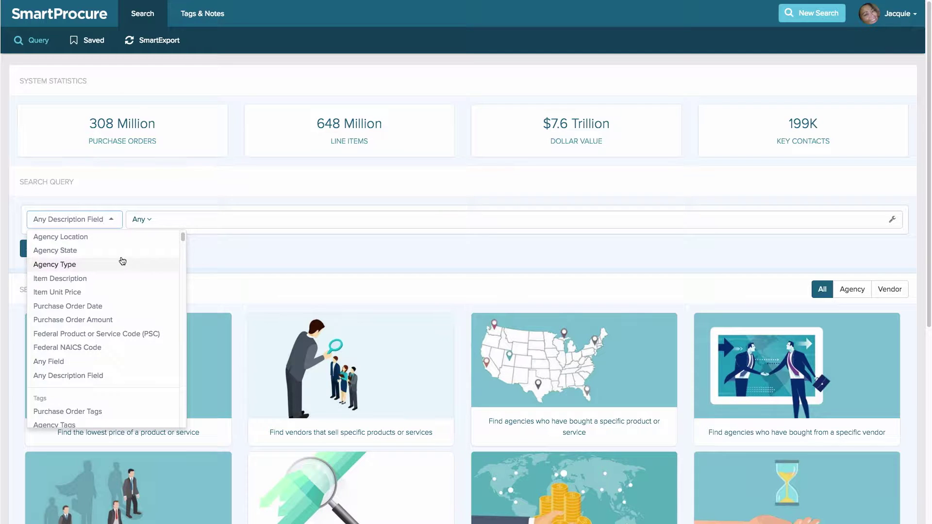
{"action": "scroll", "coordinate": [122, 261], "scroll_direction": "up", "scroll_amount": 2}
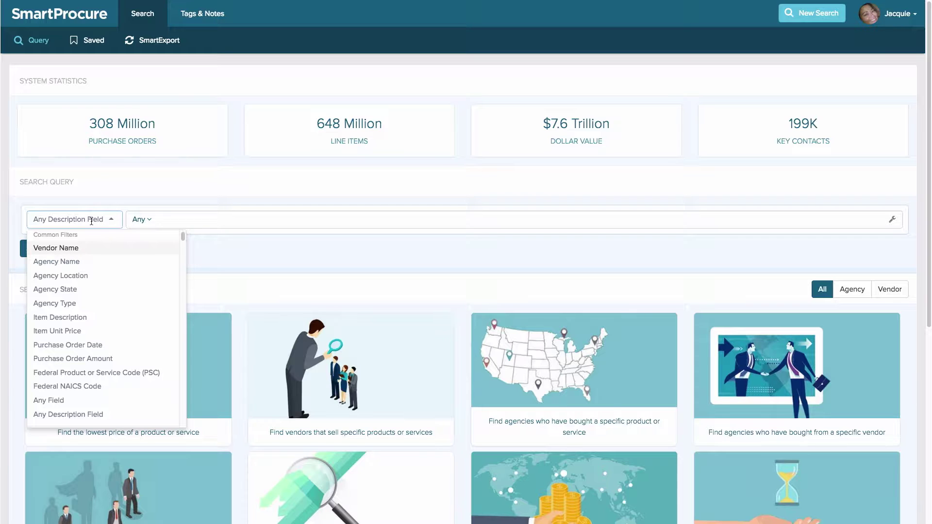
Search Any Description Field for any of the phrases "service agreement" and "maintenance agreement".
{"action": "left_click", "coordinate": [139, 221]}
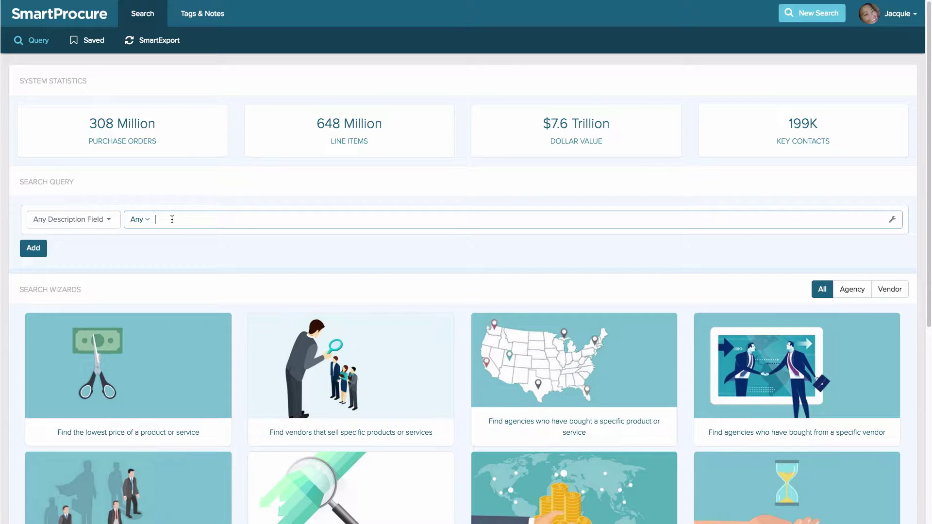
{"action": "type", "text": "service"}
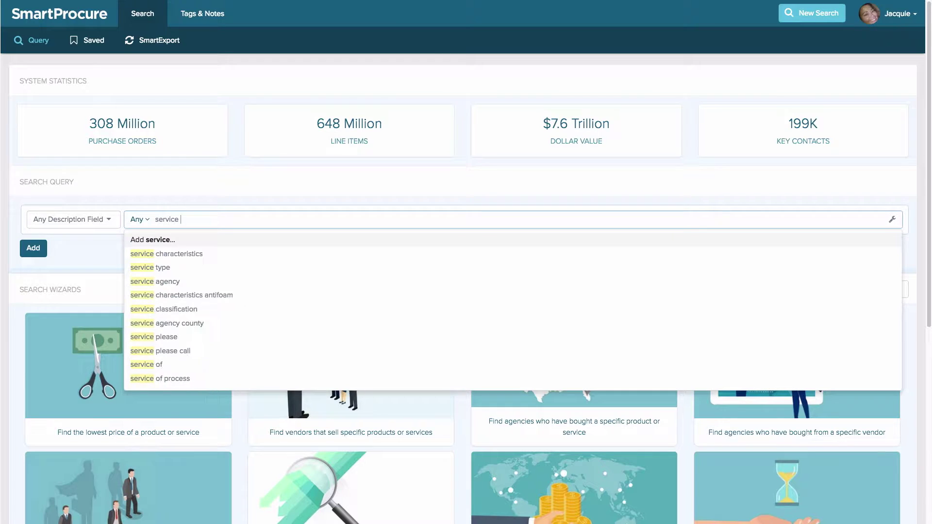
{"action": "type", "text": " agreement"}
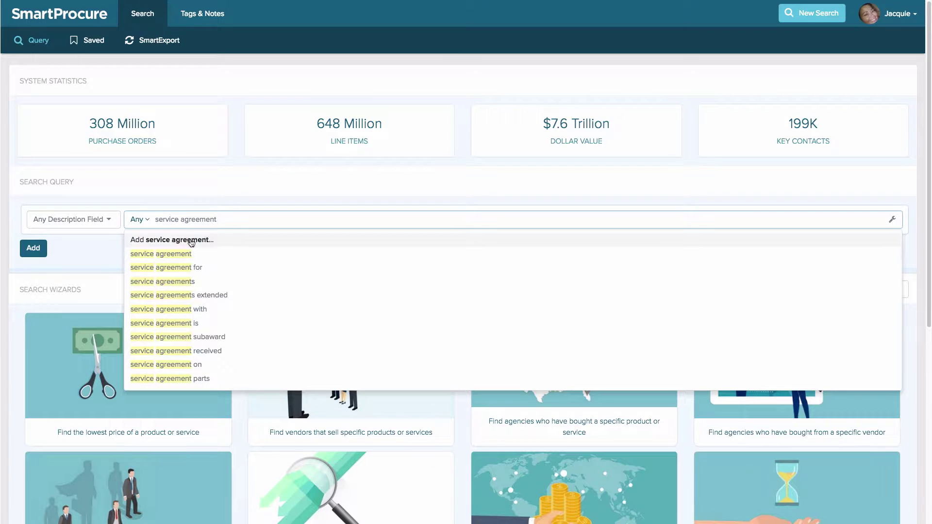
{"action": "key", "text": "Return"}
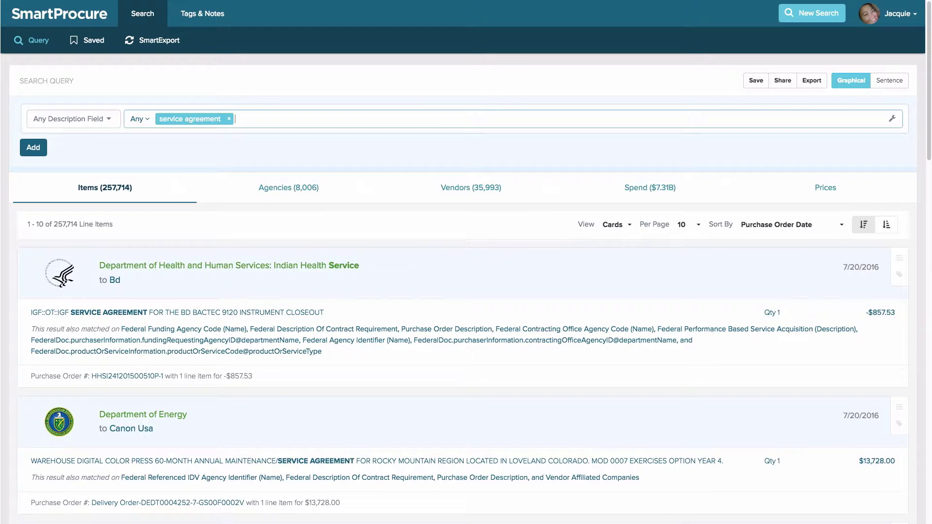
{"action": "type", "text": "mainten"}
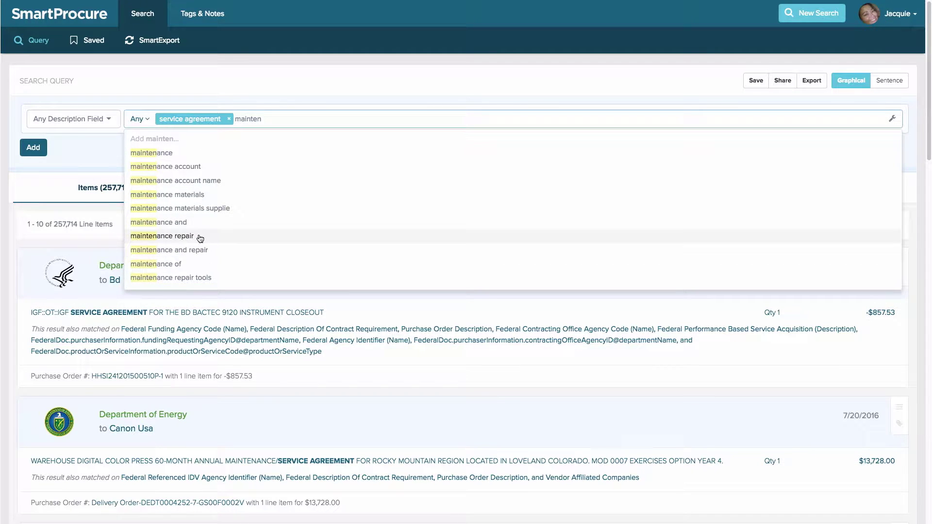
{"action": "type", "text": "ance agreement"}
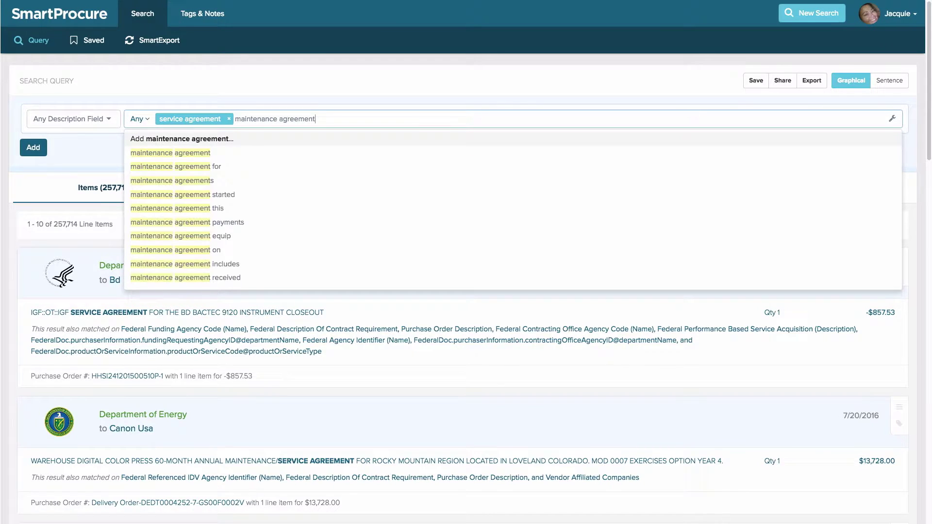
{"action": "key", "text": "Return"}
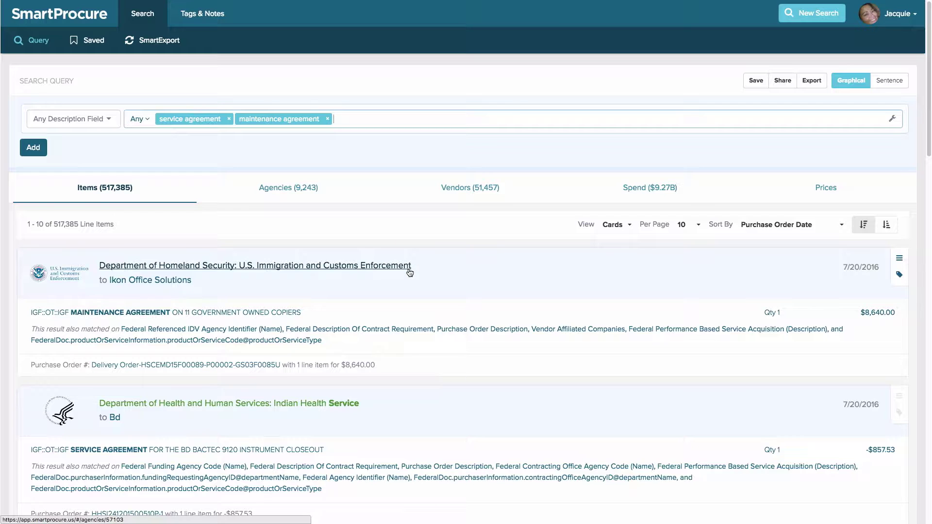
Add the phrases "service contract" and "maintenance contract" to the description filter.
{"action": "type", "text": "servic"}
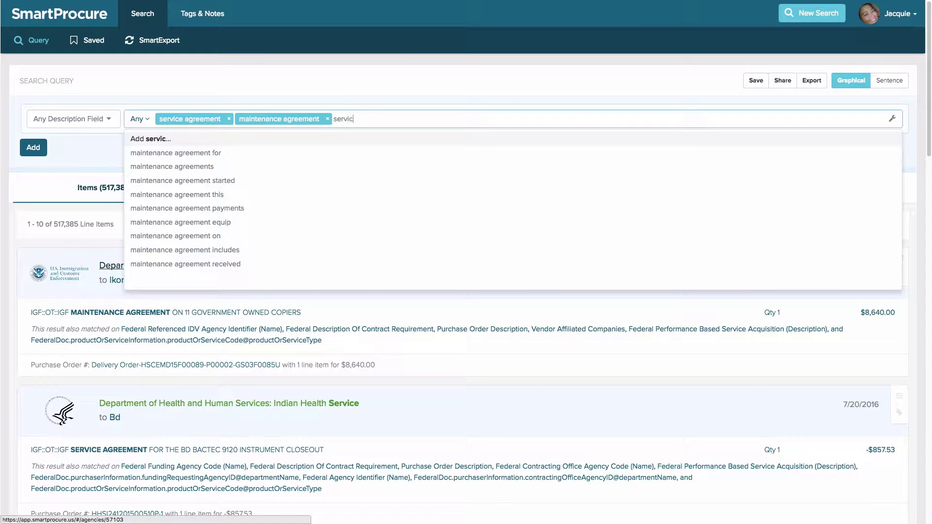
{"action": "type", "text": "e contract"}
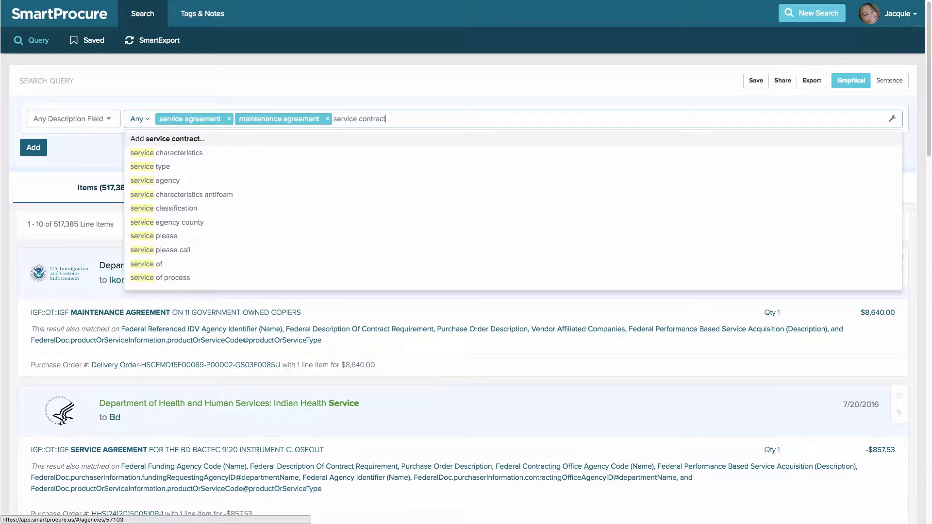
{"action": "key", "text": "Return"}
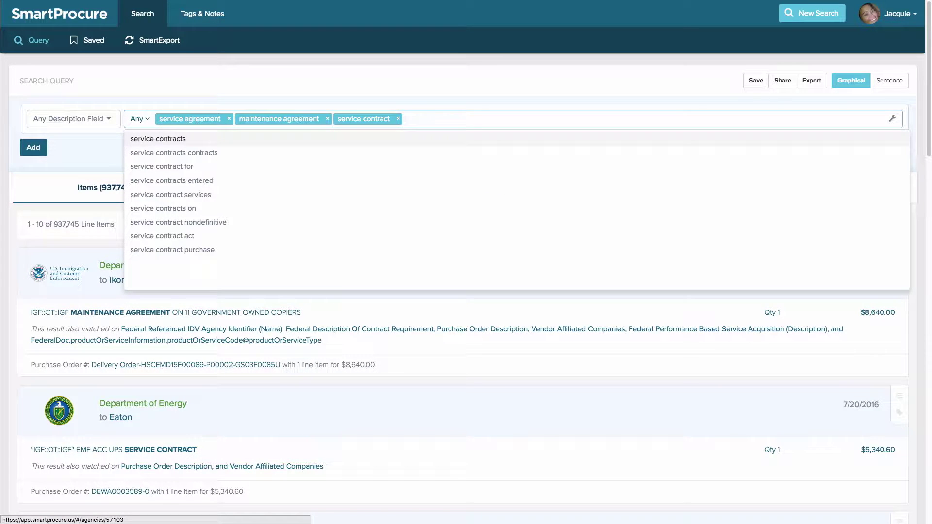
{"action": "type", "text": "maintenance"}
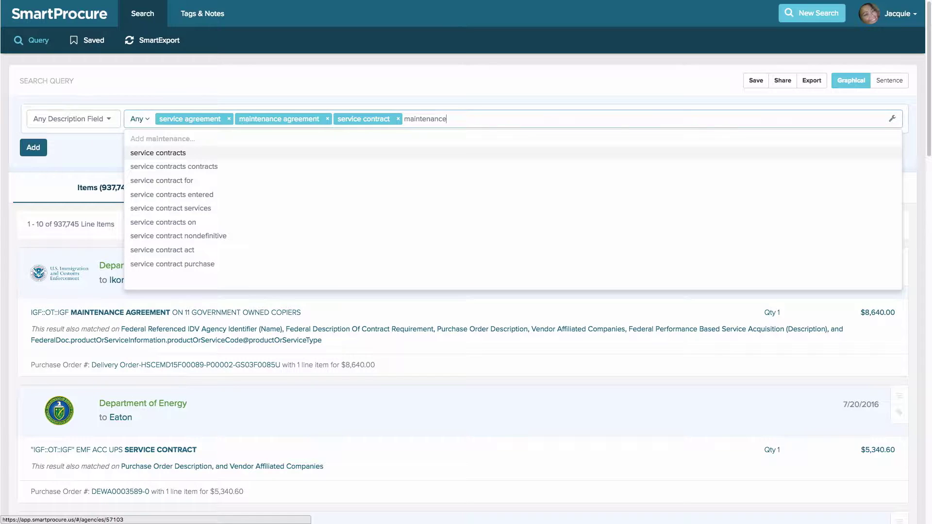
{"action": "type", "text": " contract"}
{"action": "key", "text": "Return"}
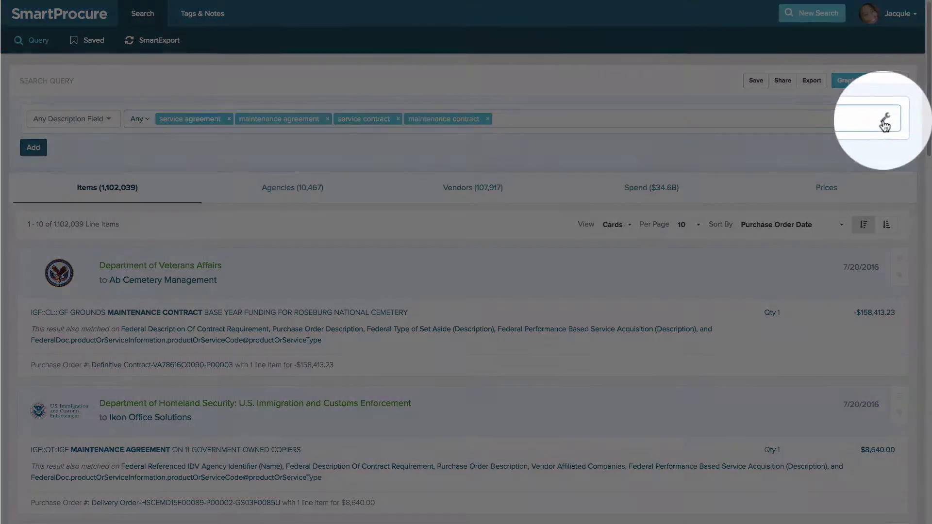
Allow 2 words in between for each of the four service and maintenance phrases in the filter's modifiers.
{"action": "left_click", "coordinate": [892, 119]}
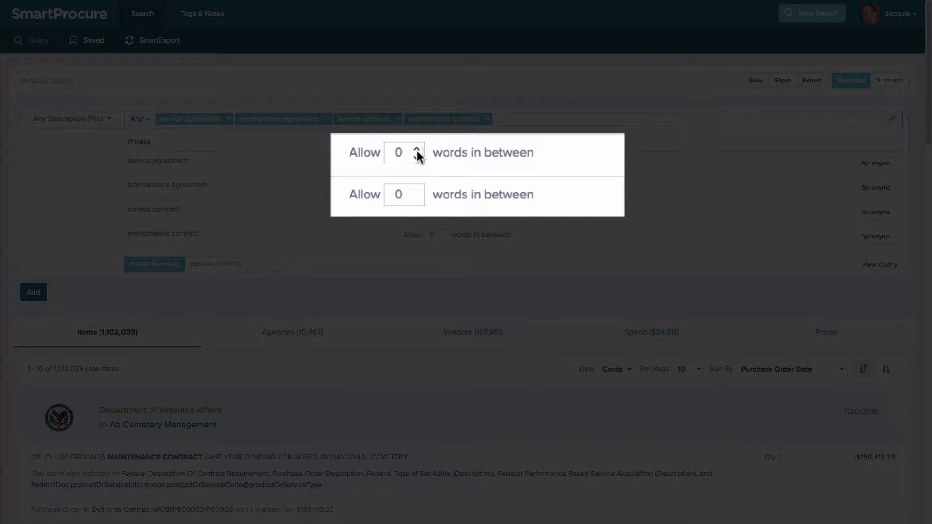
{"action": "mouse_move", "coordinate": [444, 165]}
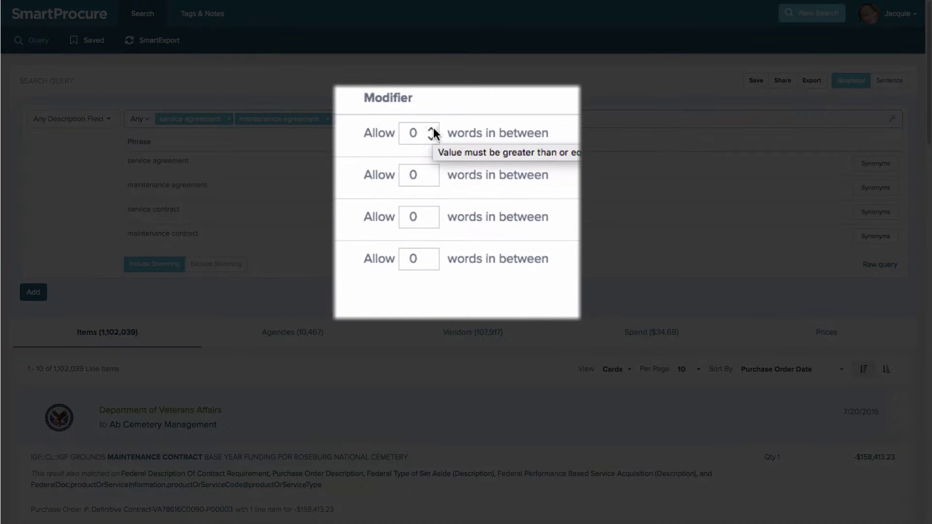
{"action": "left_click", "coordinate": [432, 128]}
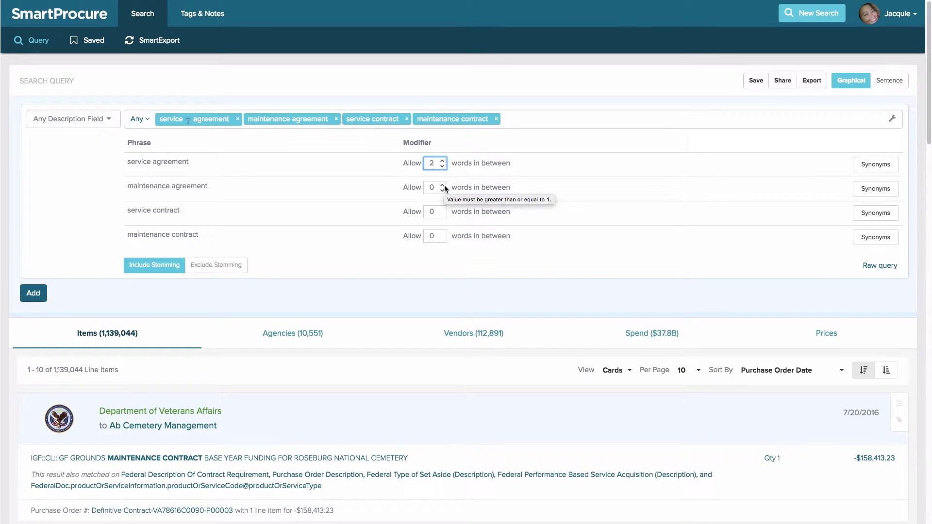
{"action": "left_click", "coordinate": [442, 185]}
{"action": "left_click", "coordinate": [442, 185]}
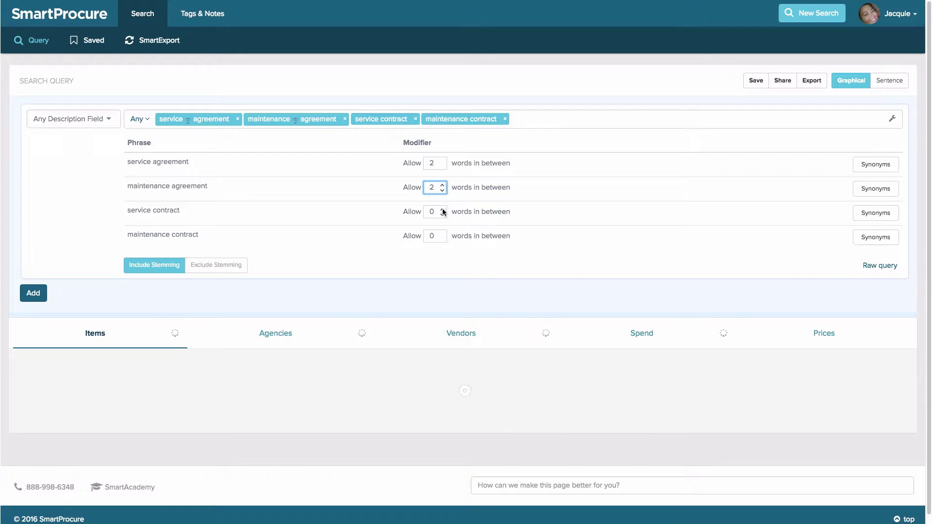
{"action": "left_click", "coordinate": [442, 208]}
{"action": "left_click", "coordinate": [441, 208]}
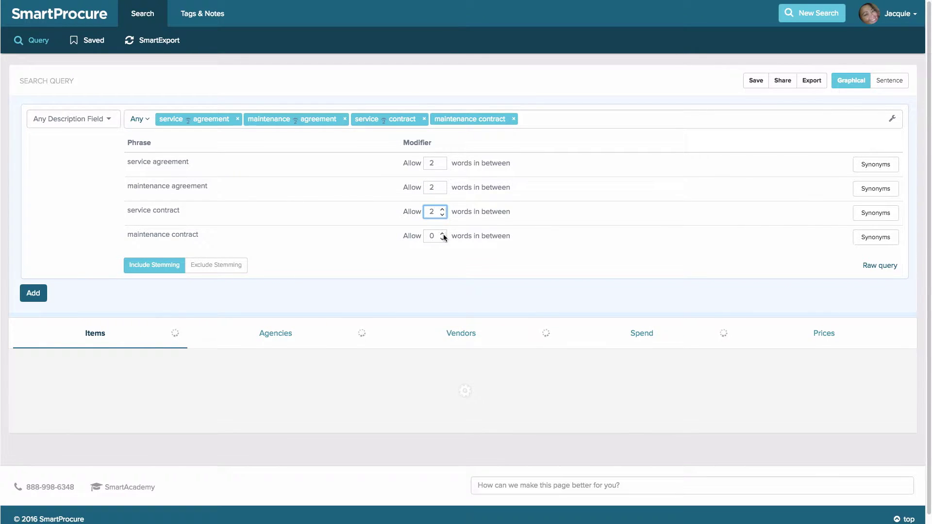
{"action": "left_click", "coordinate": [443, 233]}
{"action": "left_click", "coordinate": [442, 233]}
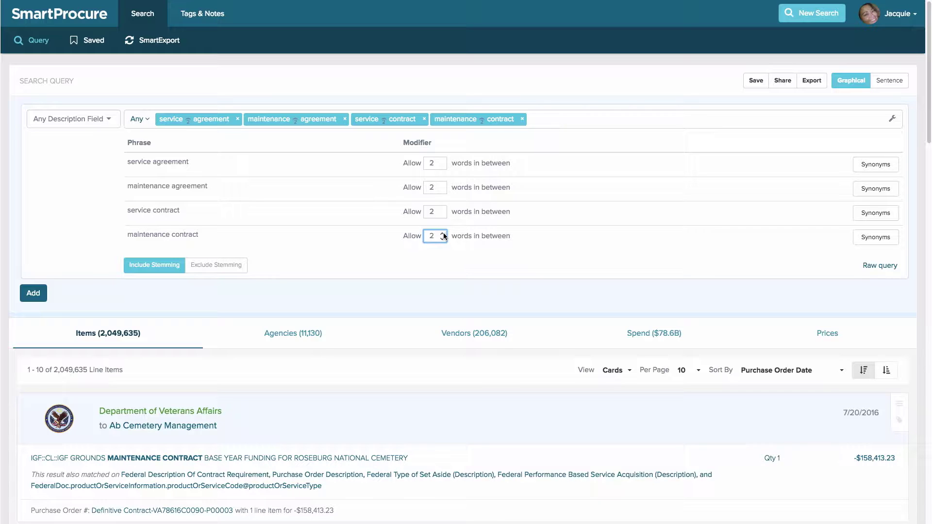
{"action": "left_click", "coordinate": [893, 121]}
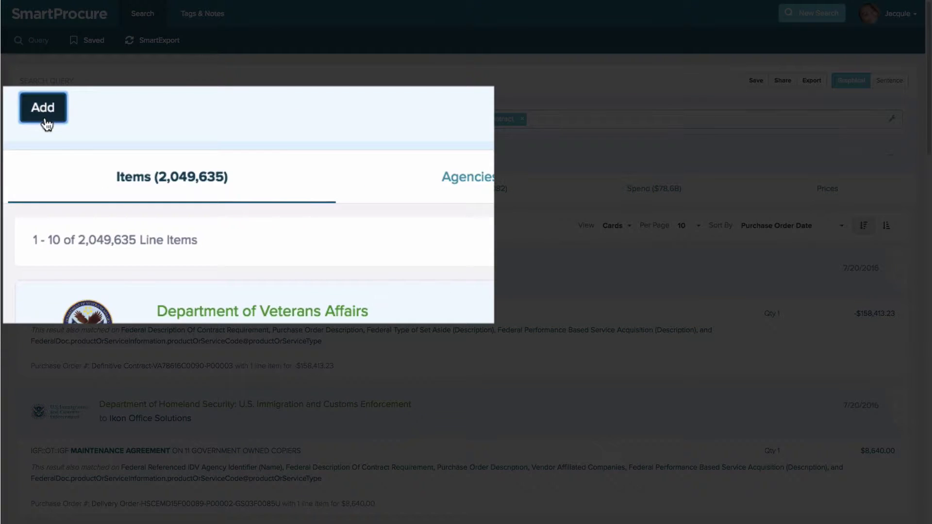
Add a second filter on Any Description Field with the phrases "per hour" and "pr hour".
{"action": "left_click", "coordinate": [33, 148]}
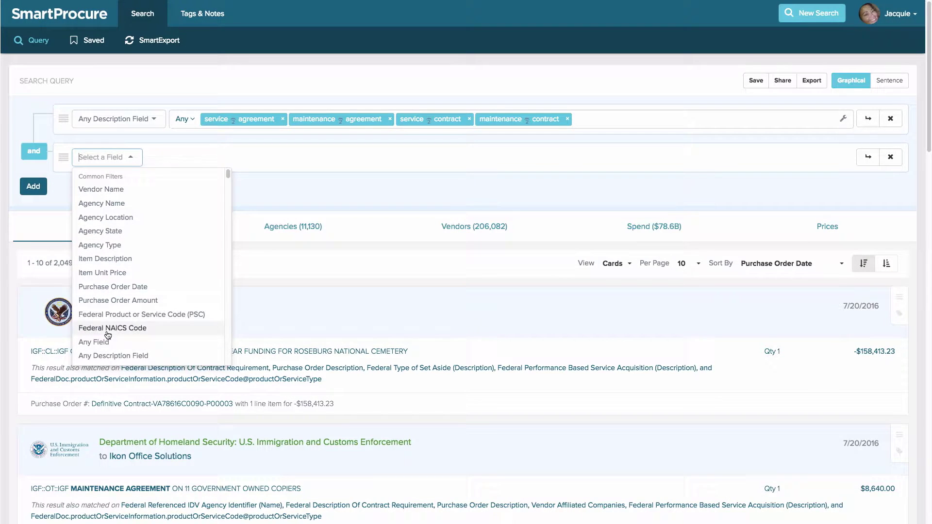
{"action": "left_click", "coordinate": [103, 355]}
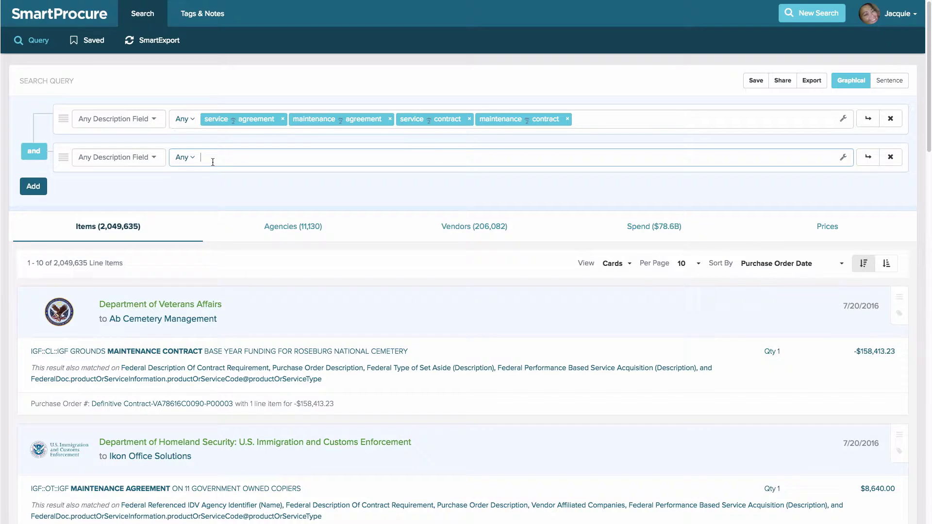
{"action": "type", "text": "per hour"}
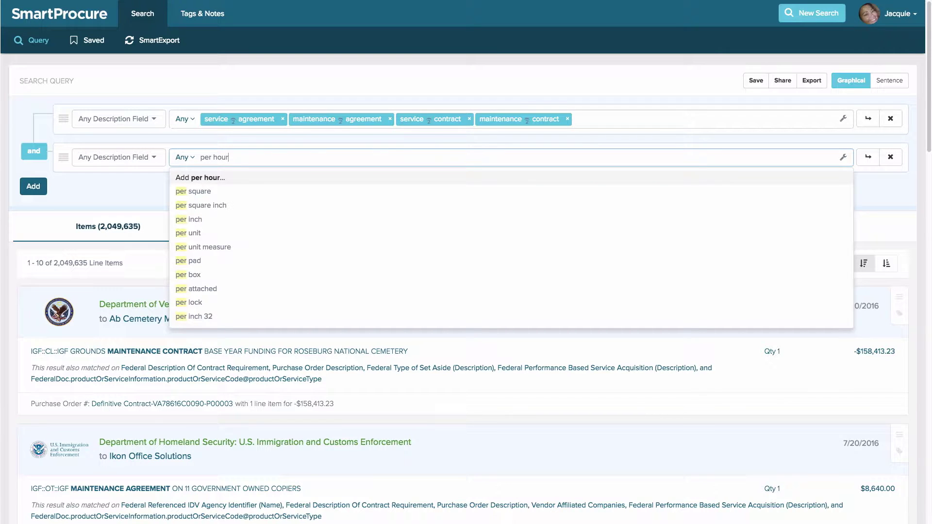
{"action": "key", "text": "Return"}
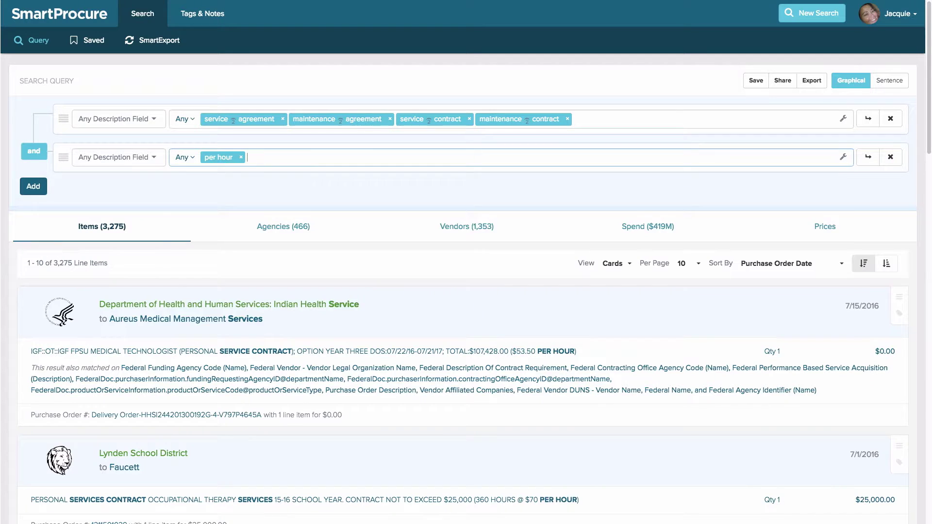
{"action": "type", "text": "pr hour"}
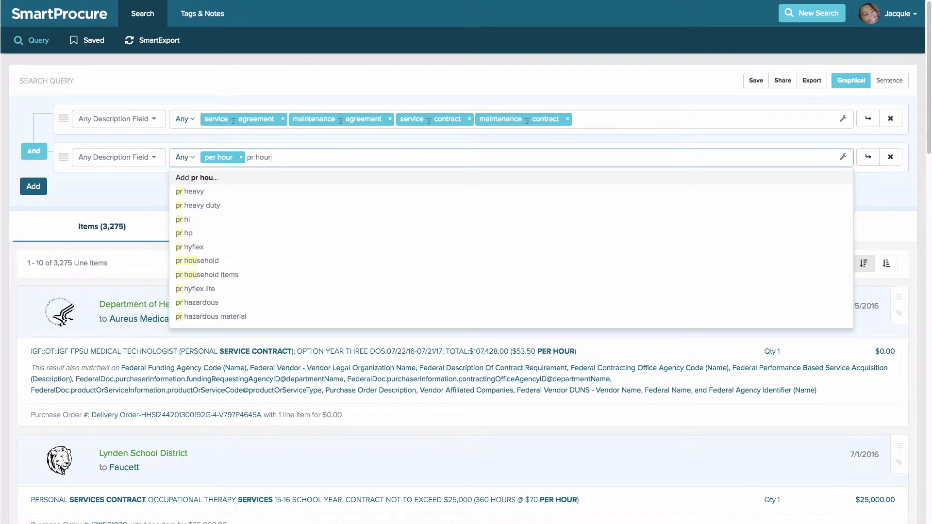
{"action": "key", "text": "Return"}
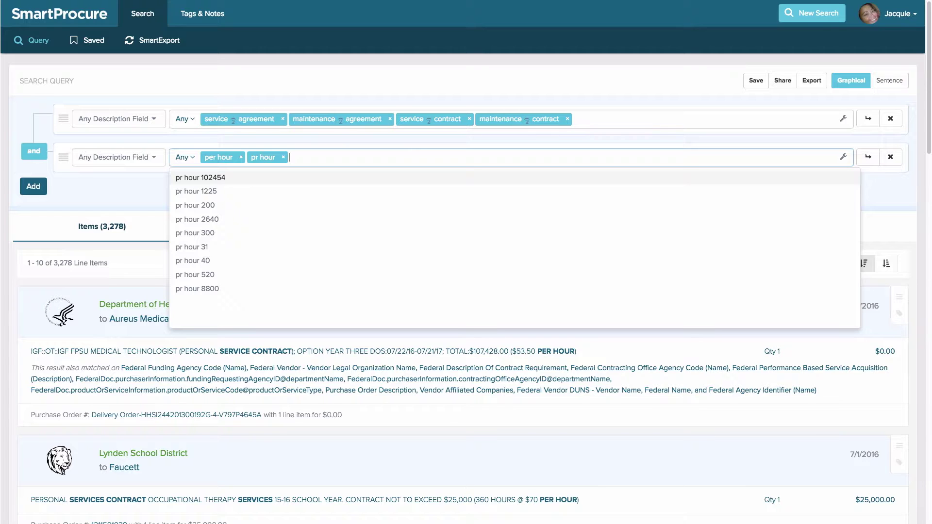
Add the terms "hourly", "annual", "per quarter" and "per month" to the second description filter.
{"action": "type", "text": "hourly"}
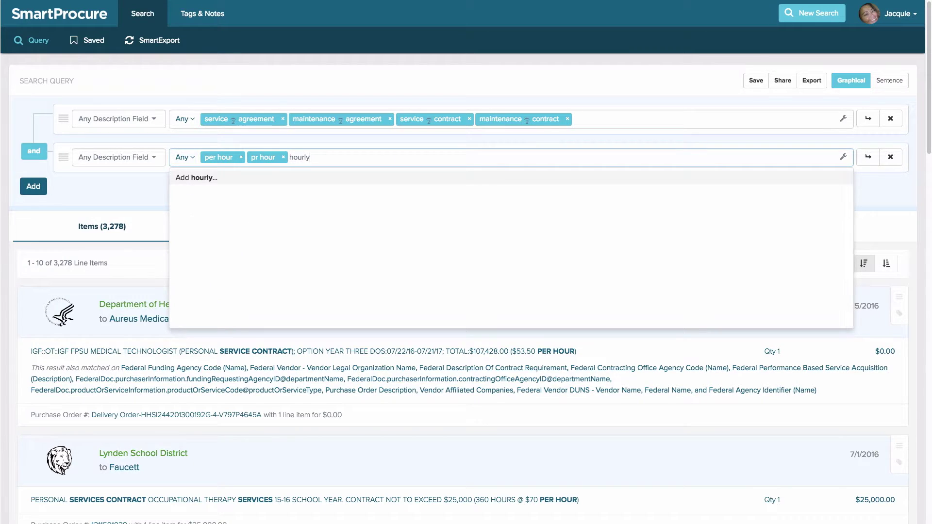
{"action": "key", "text": "Return"}
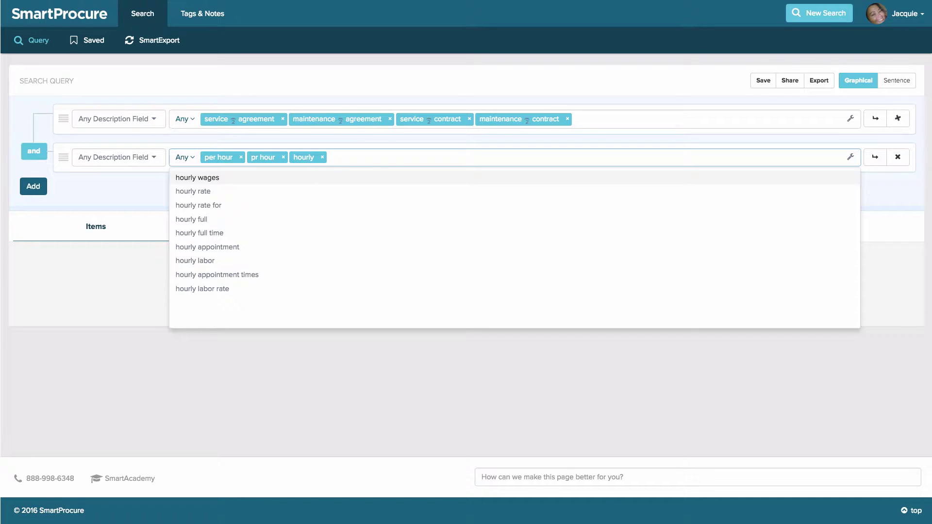
{"action": "type", "text": "a"}
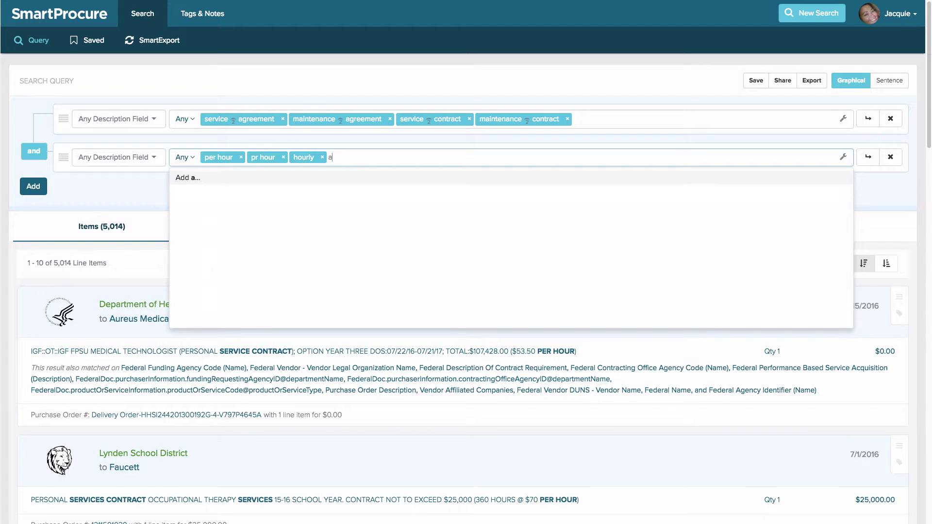
{"action": "type", "text": "nn"}
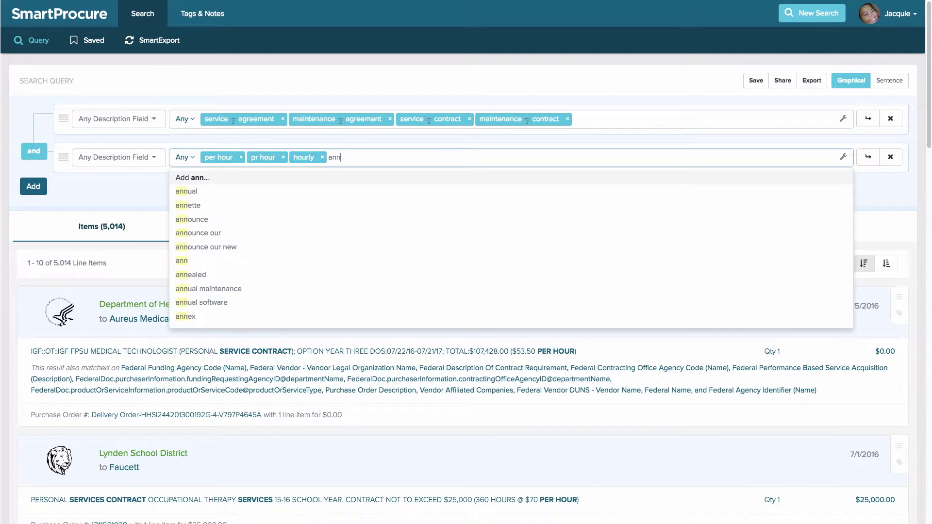
{"action": "type", "text": "ual"}
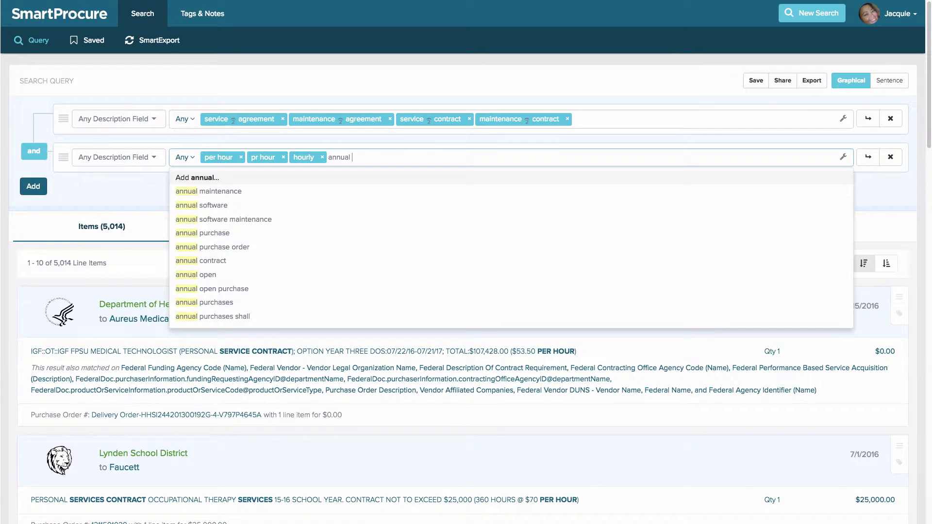
{"action": "key", "text": "Return"}
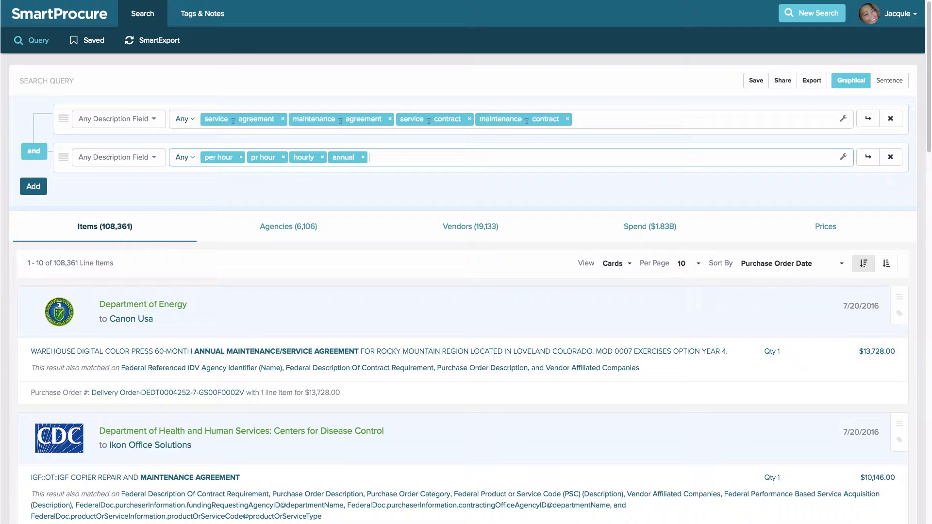
{"action": "type", "text": "per "}
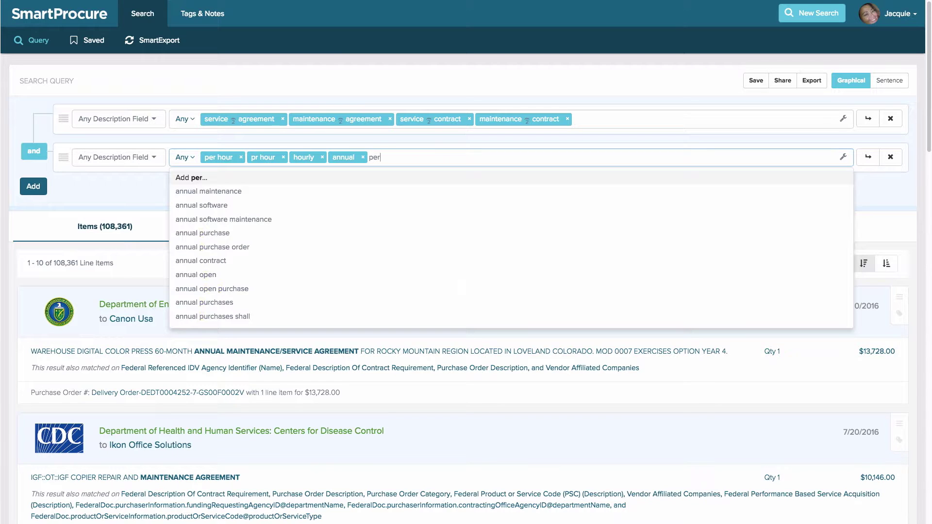
{"action": "type", "text": "quarter"}
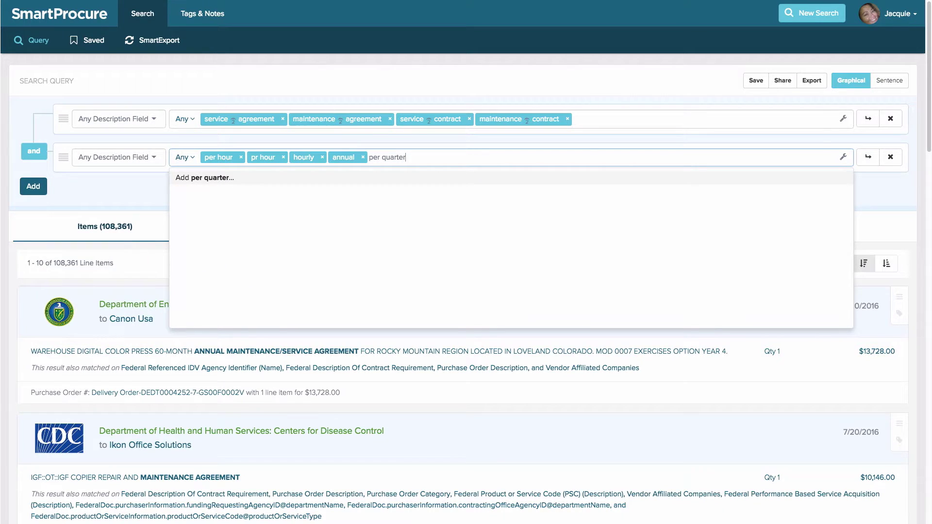
{"action": "key", "text": "Return"}
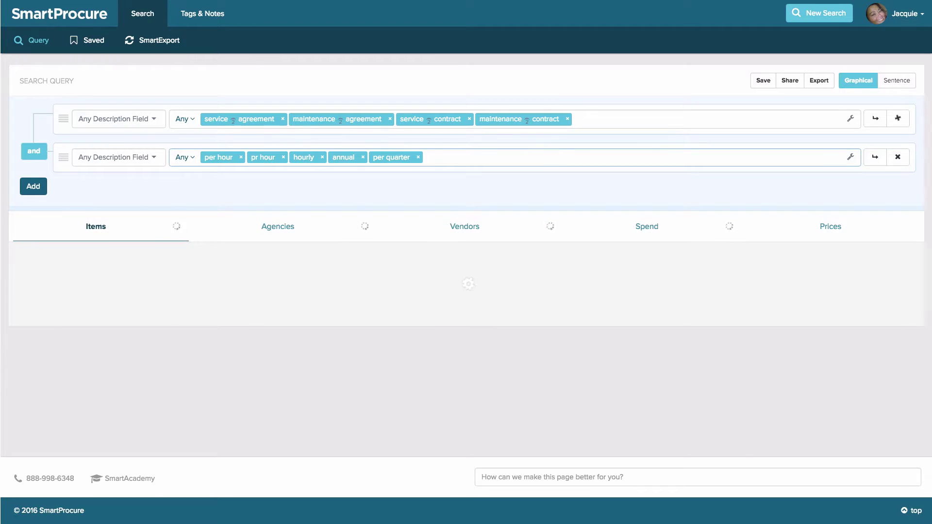
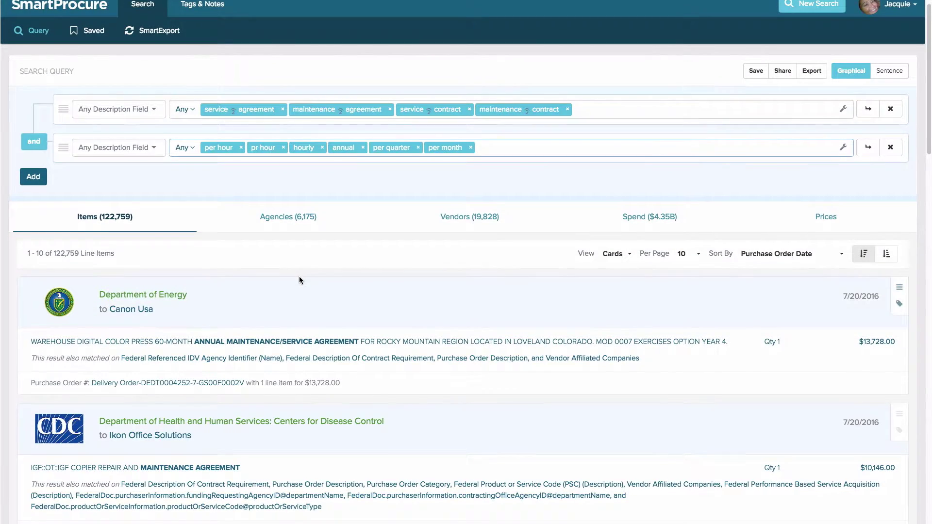
Add a third filter on Any Description Field with the terms "printer" and "copier".
{"action": "scroll", "coordinate": [299, 275], "scroll_direction": "down", "scroll_amount": 1}
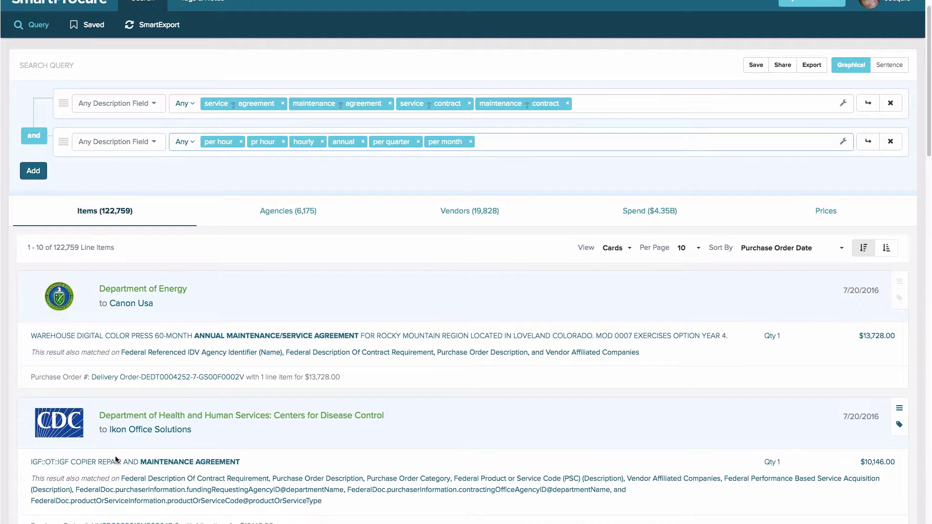
{"action": "scroll", "coordinate": [116, 428], "scroll_direction": "down", "scroll_amount": 1}
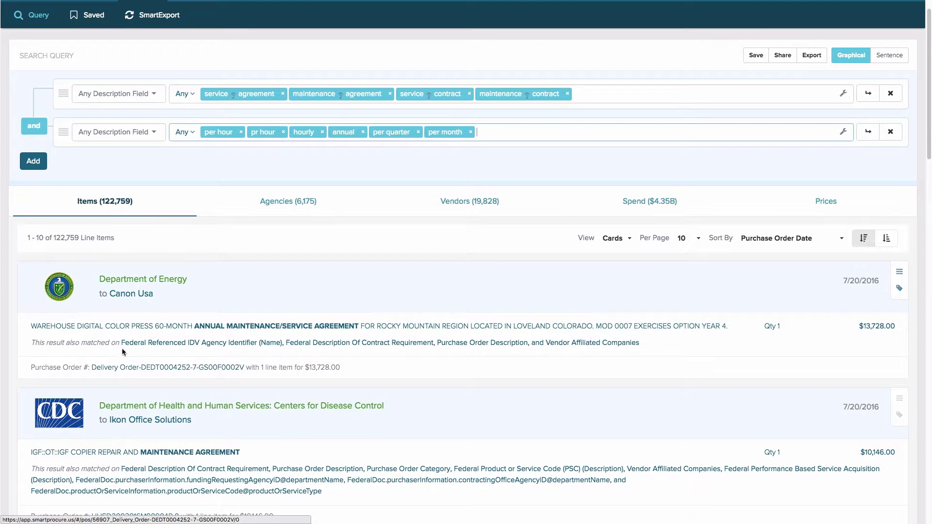
{"action": "scroll", "coordinate": [128, 331], "scroll_direction": "down", "scroll_amount": 2}
{"action": "scroll", "coordinate": [128, 332], "scroll_direction": "up", "scroll_amount": 5}
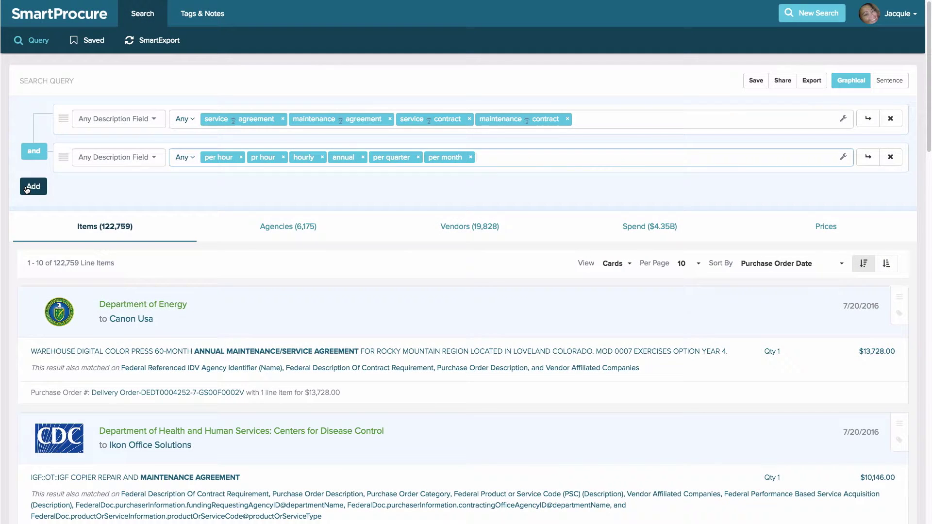
{"action": "left_click", "coordinate": [32, 185]}
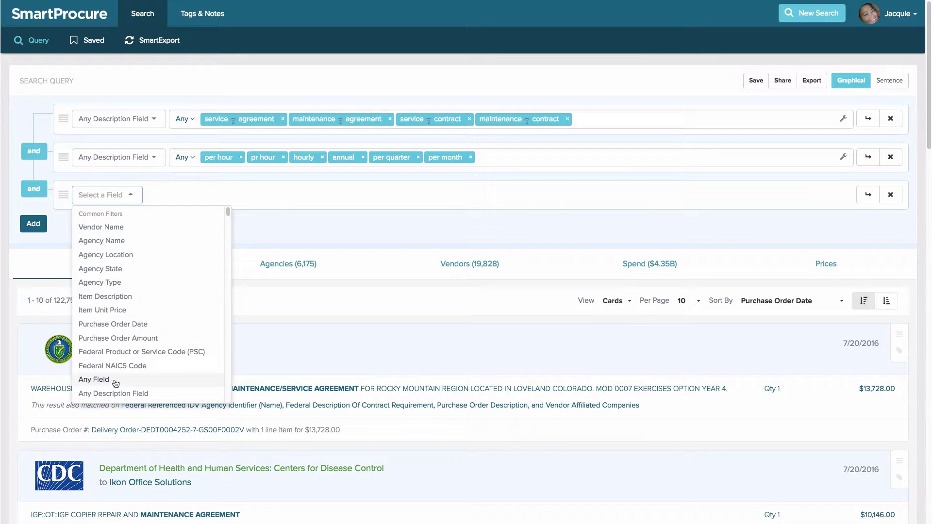
{"action": "left_click", "coordinate": [114, 399]}
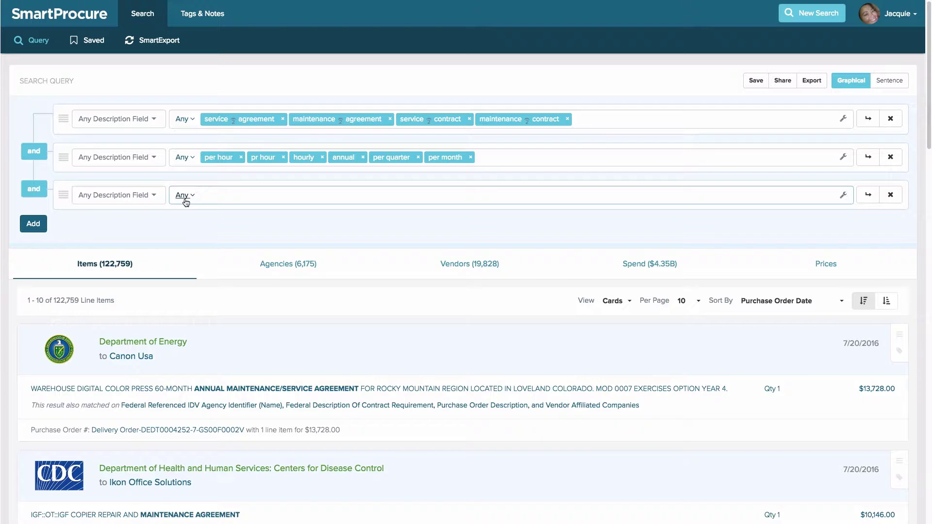
{"action": "type", "text": "printer"}
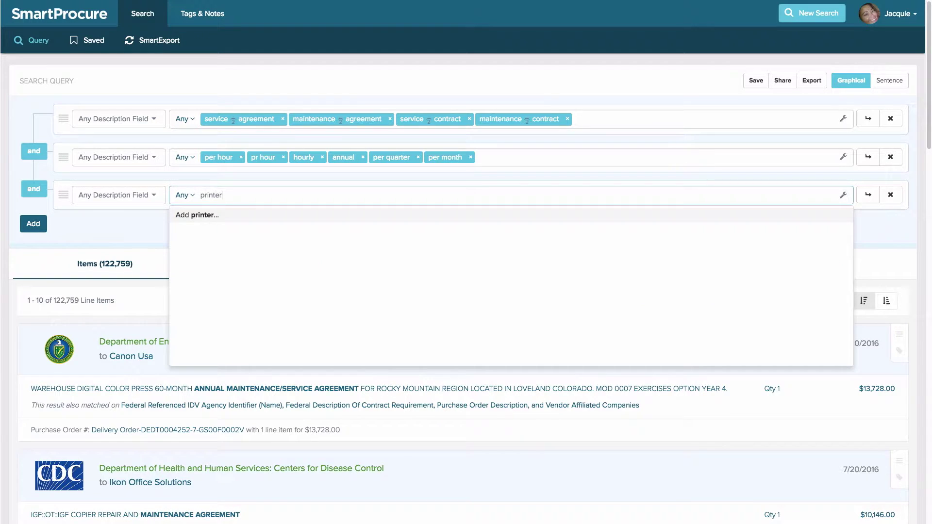
{"action": "key", "text": "Return"}
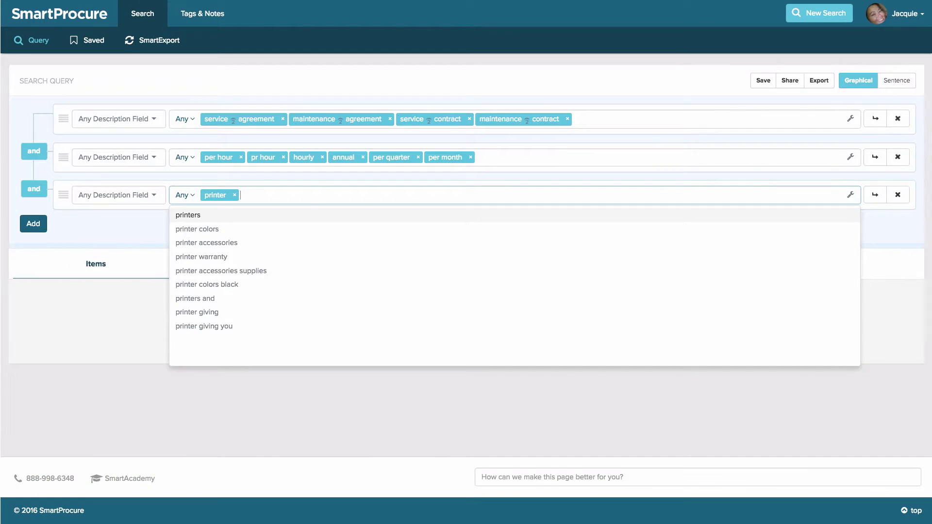
{"action": "type", "text": "copier"}
{"action": "key", "text": "Return"}
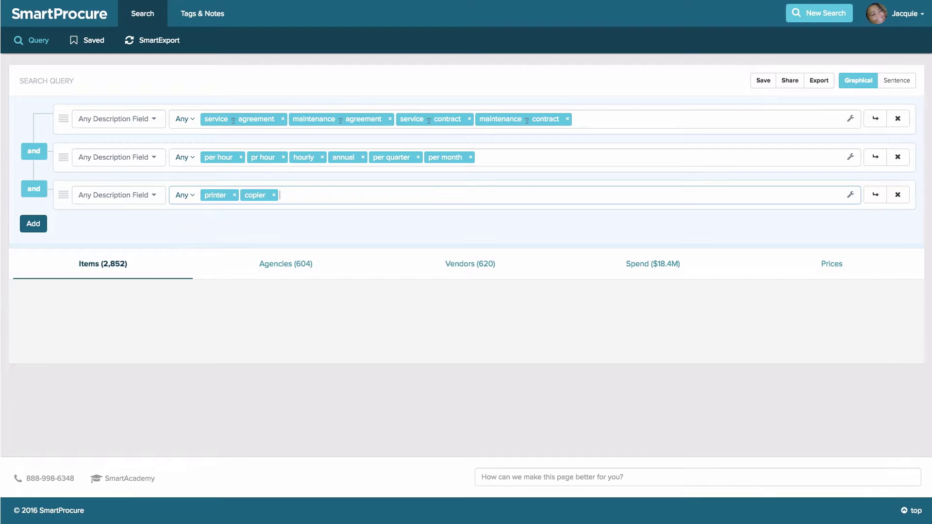
Add the terms "fax", "scanner" and "office equipment" to the third description filter.
{"action": "type", "text": "fax"}
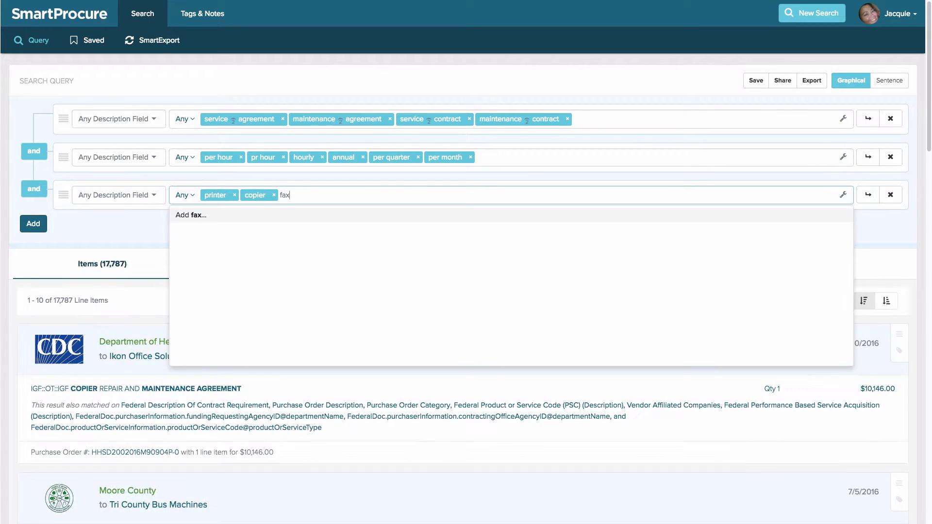
{"action": "key", "text": "Return"}
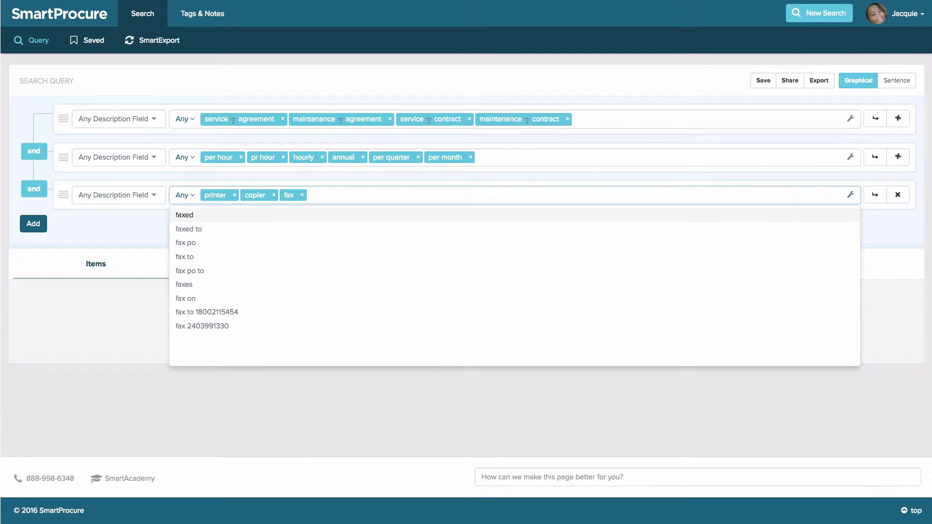
{"action": "type", "text": "scanner"}
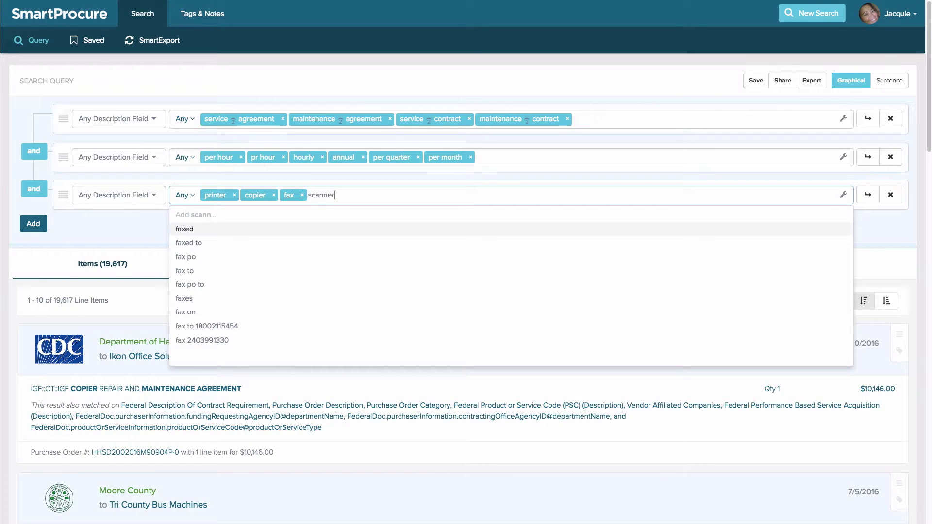
{"action": "key", "text": "Return"}
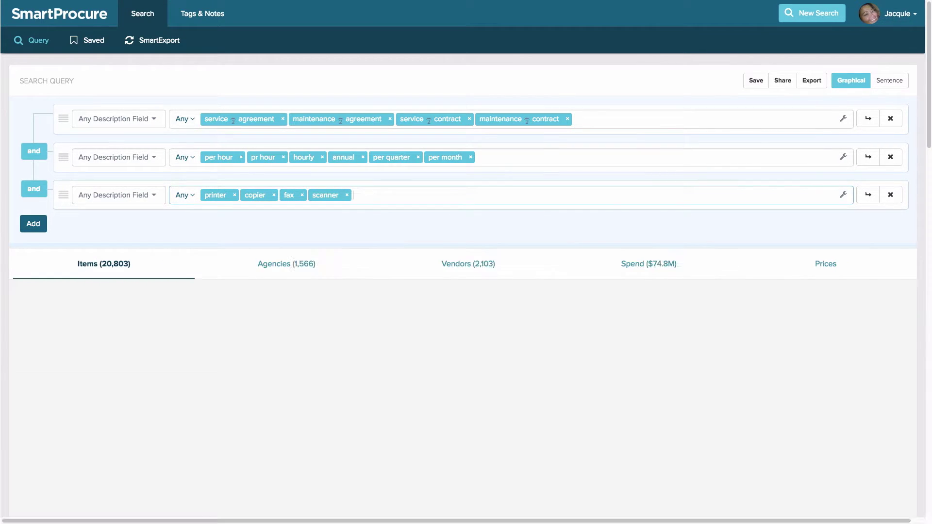
{"action": "type", "text": "office"}
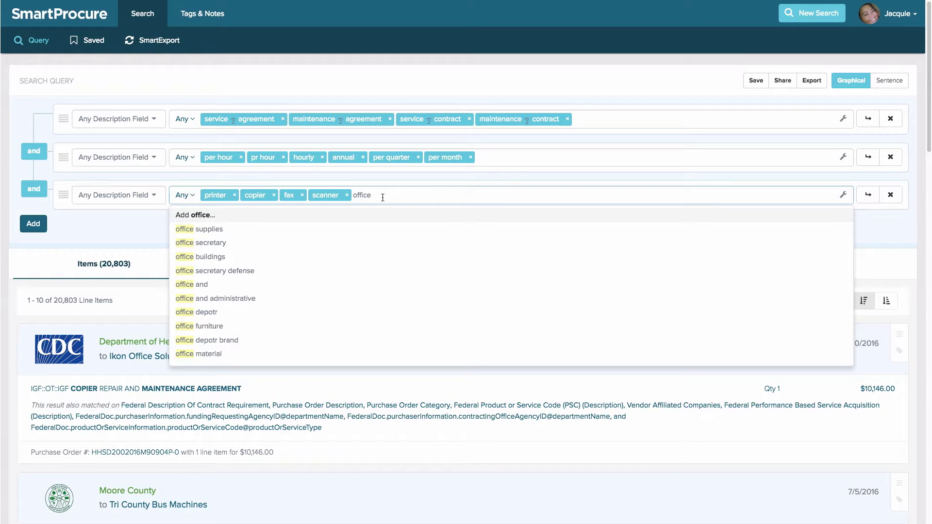
{"action": "type", "text": "equipment"}
{"action": "key", "text": "Return"}
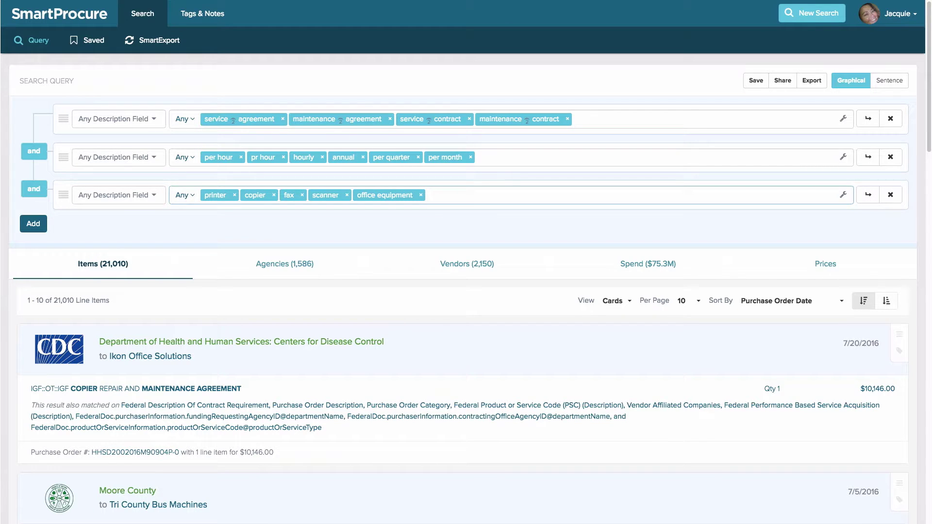
Extend the third description filter with the terms "computer", "laptop", "household" and "kitchen".
{"action": "type", "text": "computer"}
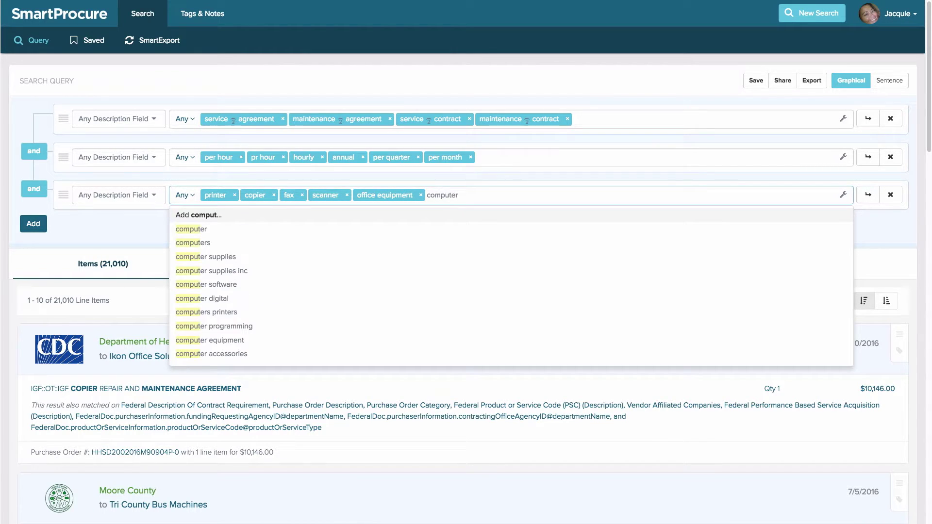
{"action": "key", "text": "Return"}
{"action": "type", "text": "laptop"}
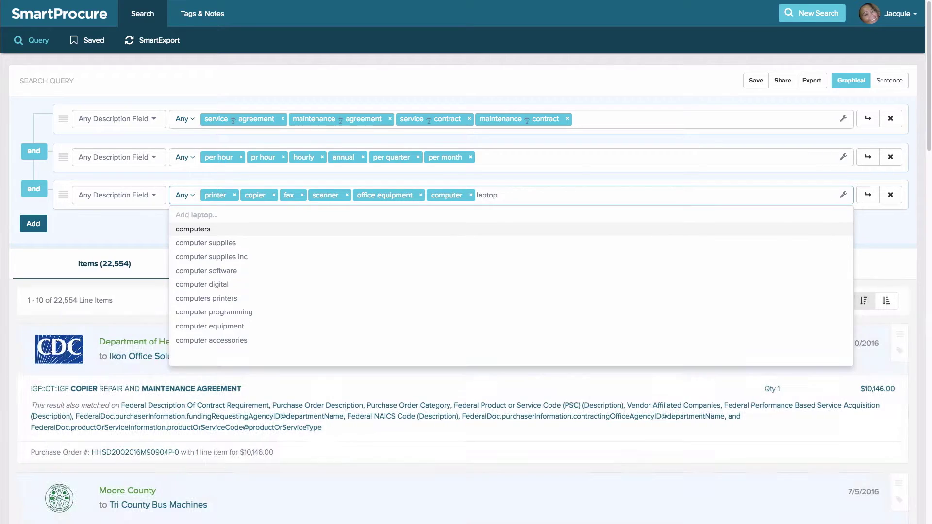
{"action": "key", "text": "Return"}
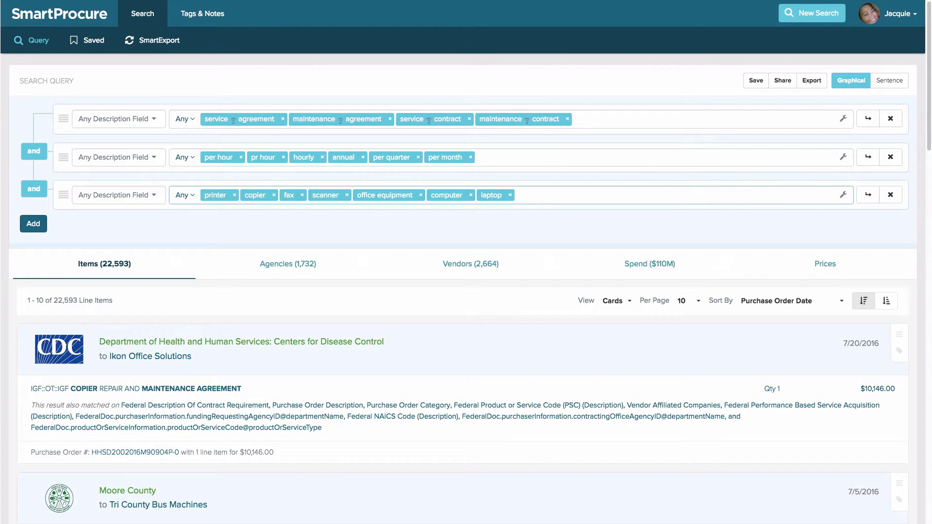
{"action": "type", "text": "house"}
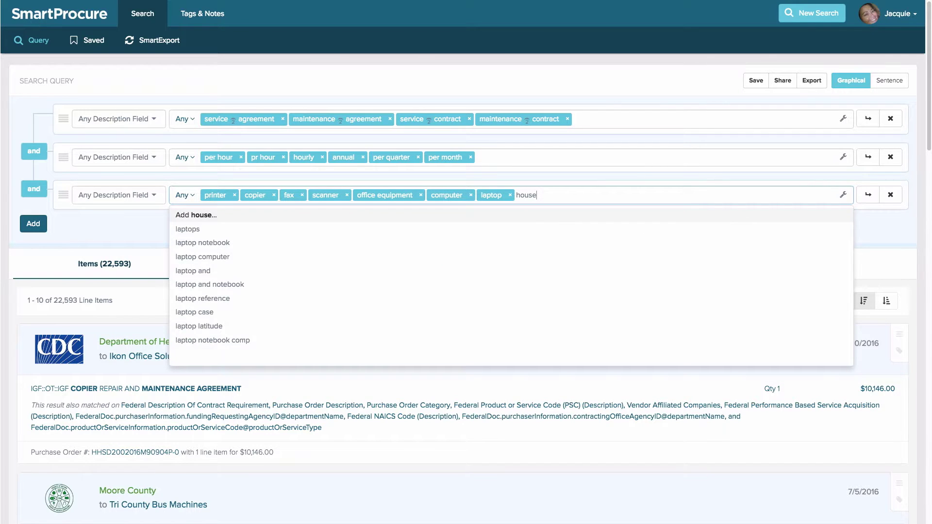
{"action": "type", "text": "hold"}
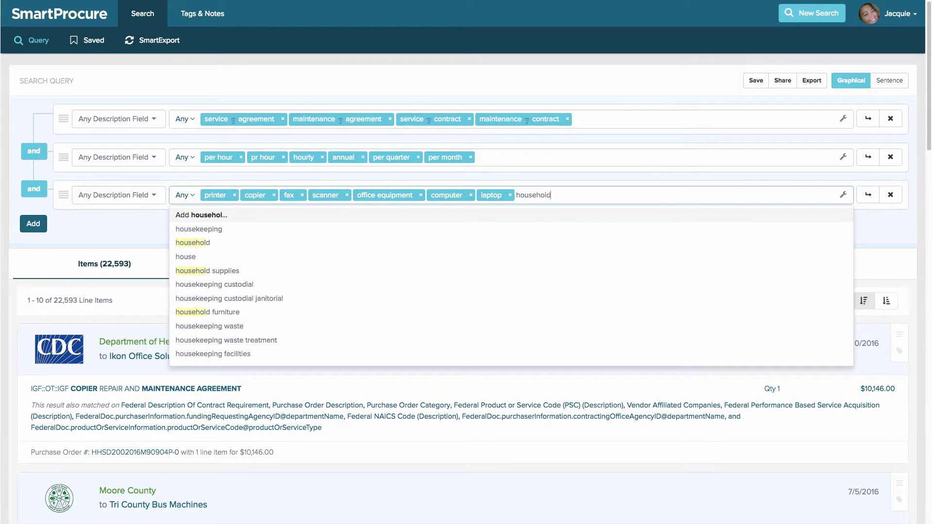
{"action": "key", "text": "Return"}
{"action": "type", "text": "kitchen"}
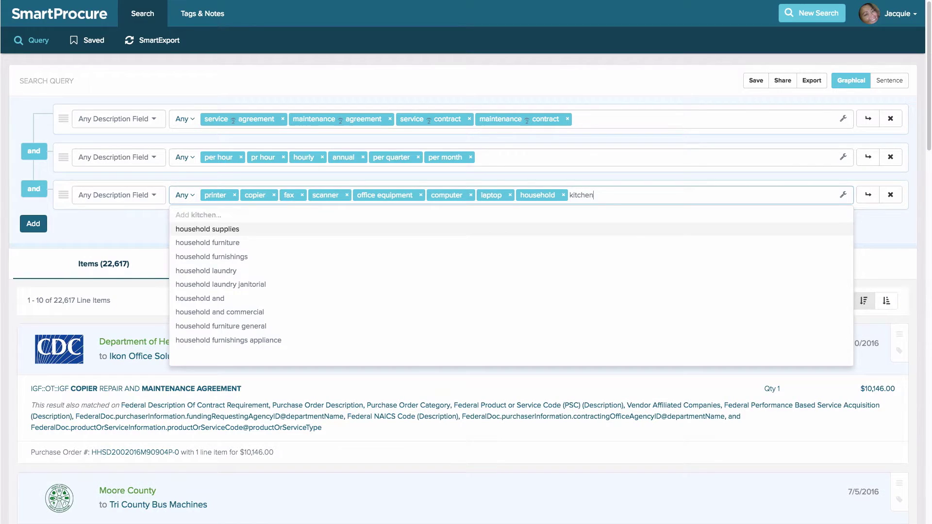
{"action": "key", "text": "Return"}
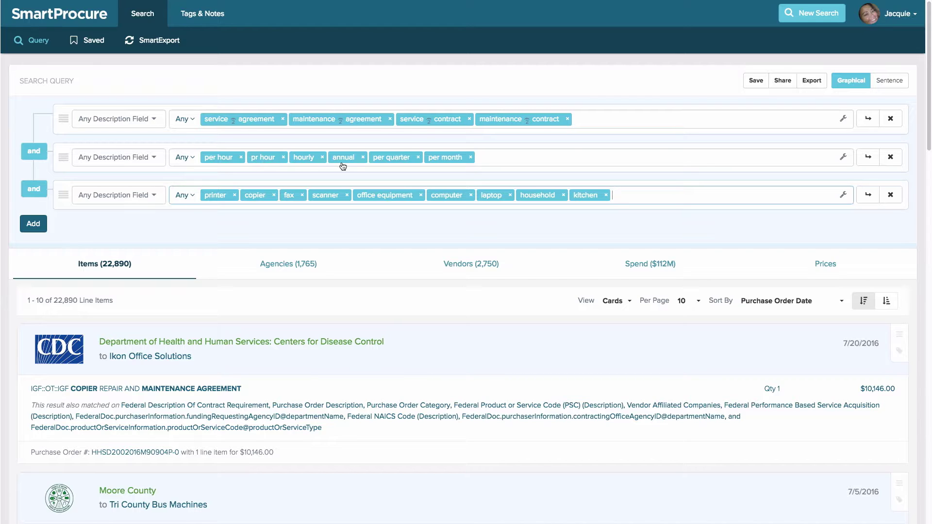
Add the term "yearly" to the second description filter with the rate terms.
{"action": "left_click", "coordinate": [502, 159]}
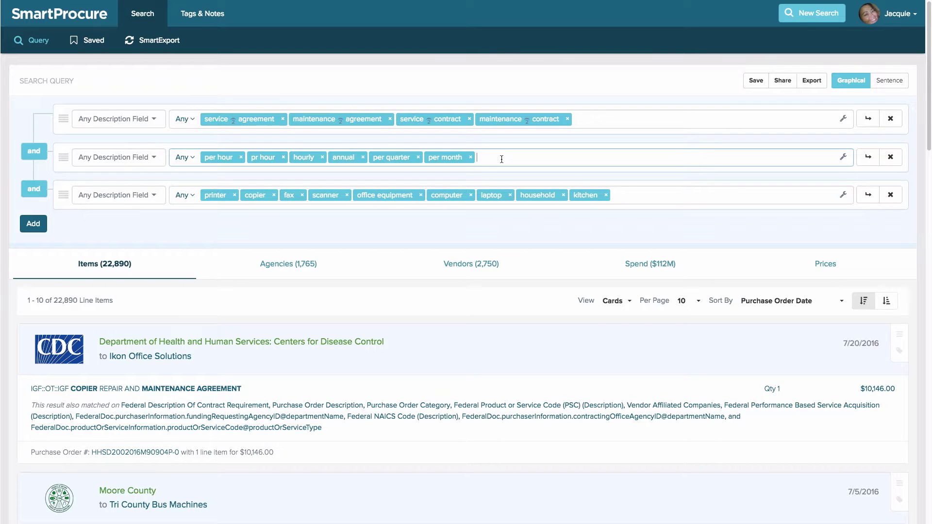
{"action": "type", "text": "yearly"}
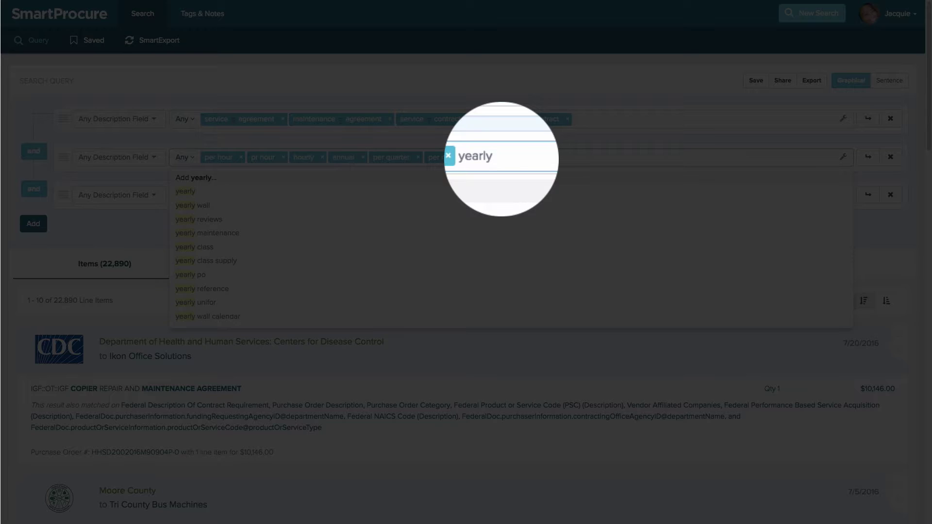
{"action": "key", "text": "Return"}
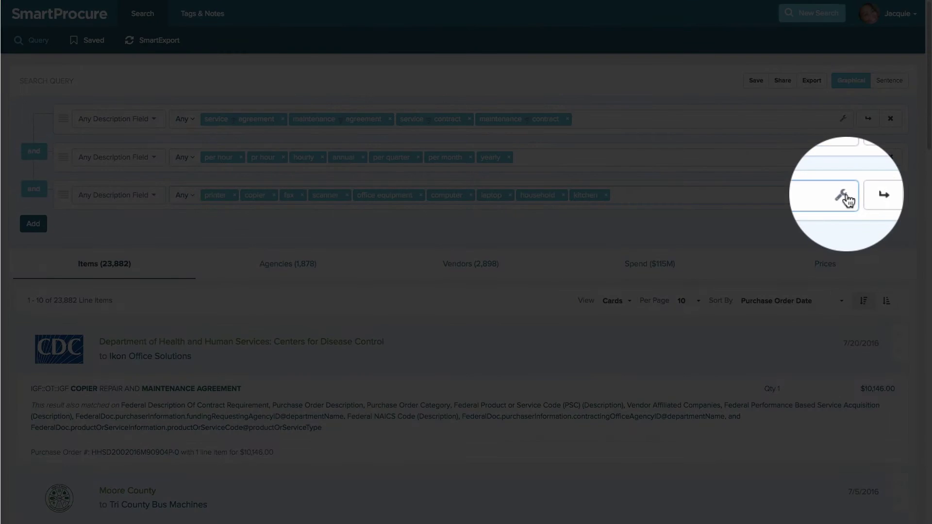
Check the synonyms for printer, copier and fax in the third description filter and add the fax synonym "facsimile".
{"action": "left_click", "coordinate": [844, 196]}
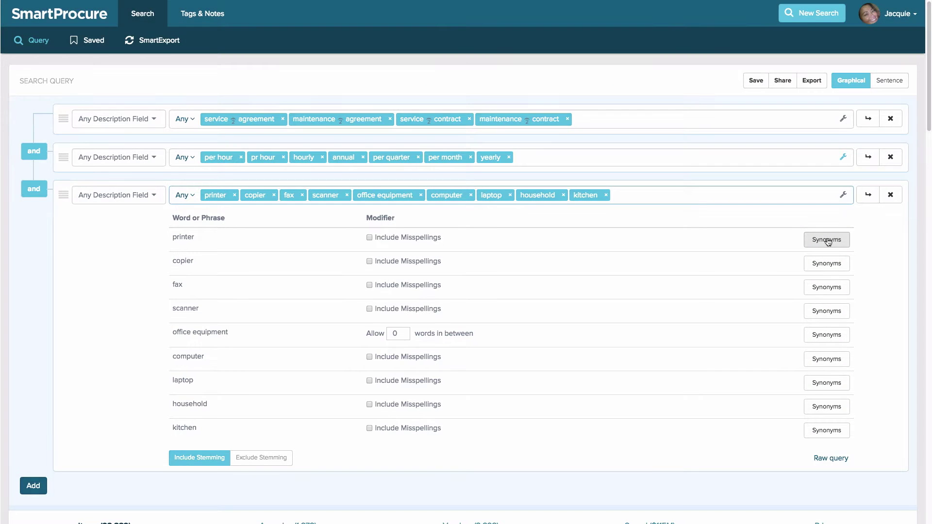
{"action": "left_click", "coordinate": [827, 241]}
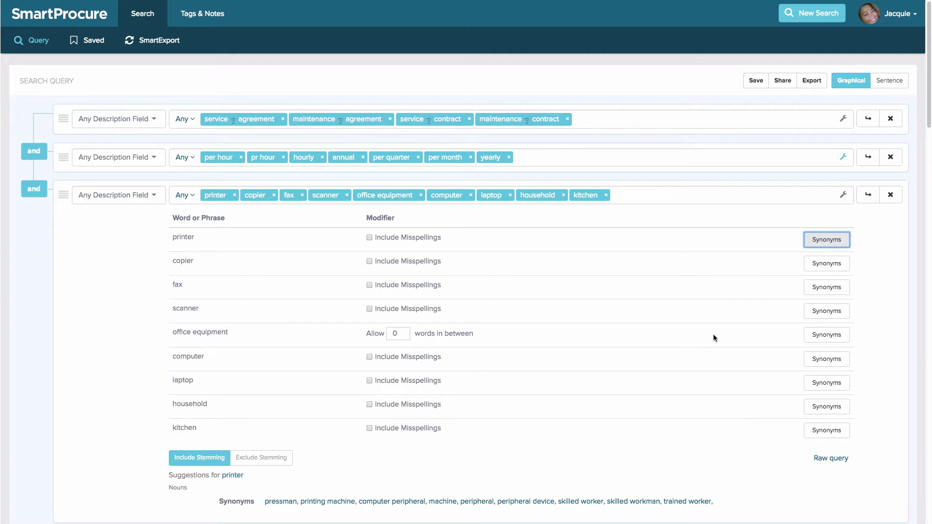
{"action": "left_click", "coordinate": [828, 265]}
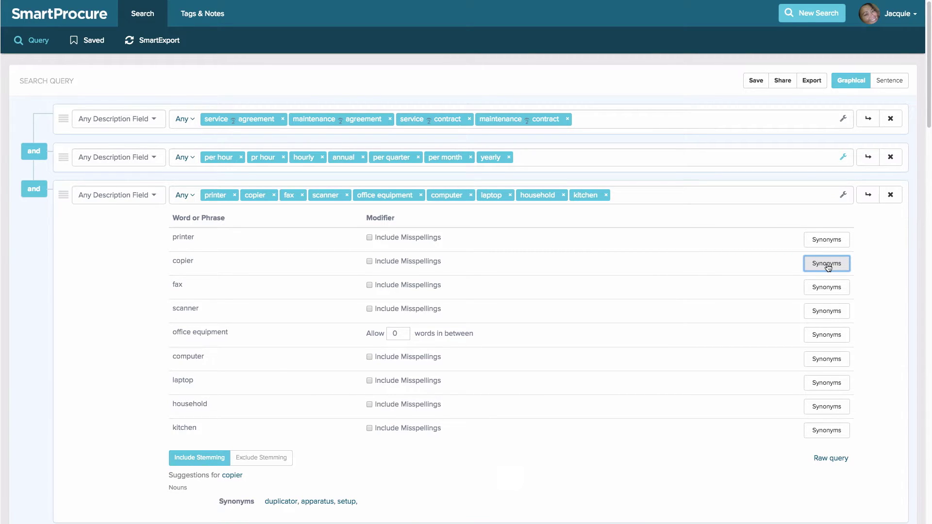
{"action": "left_click", "coordinate": [826, 287]}
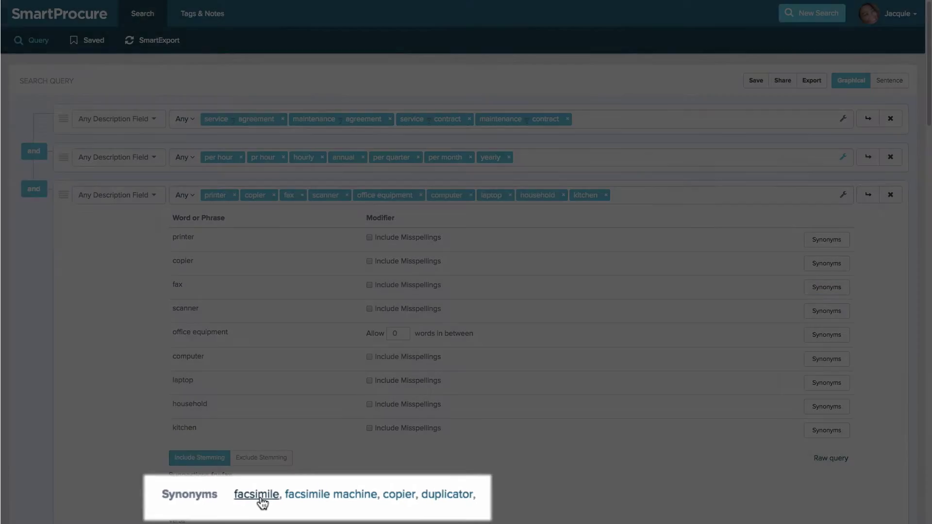
{"action": "left_click", "coordinate": [279, 503]}
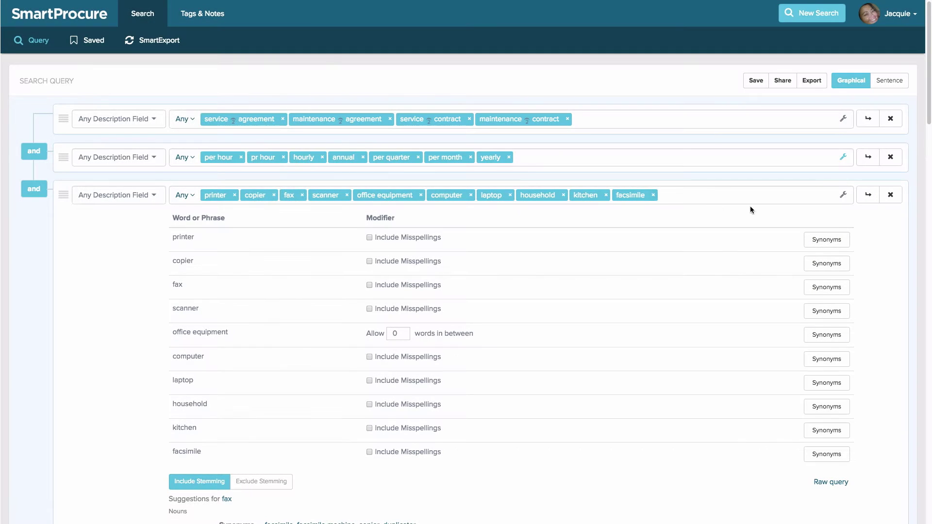
{"action": "left_click", "coordinate": [844, 196]}
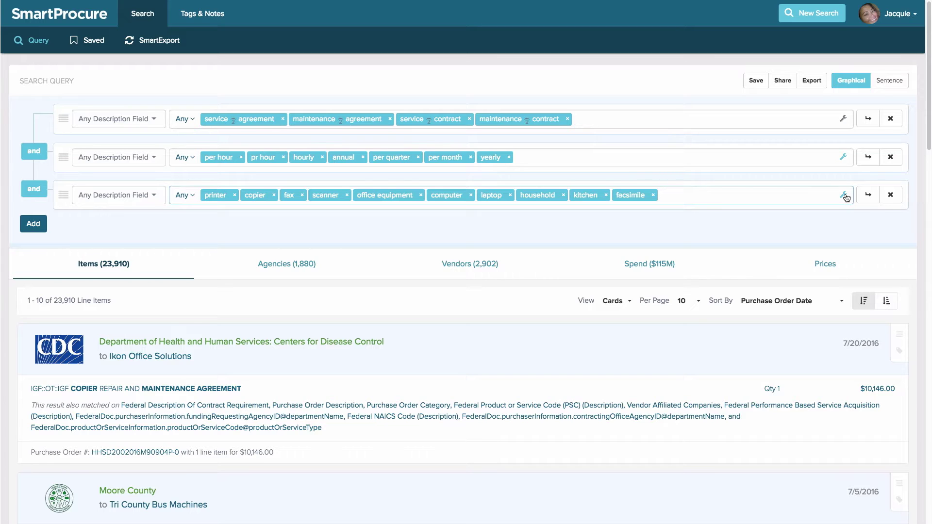
Add a fourth filter on Any Description Field that matches None of the term "software".
{"action": "left_click", "coordinate": [34, 230]}
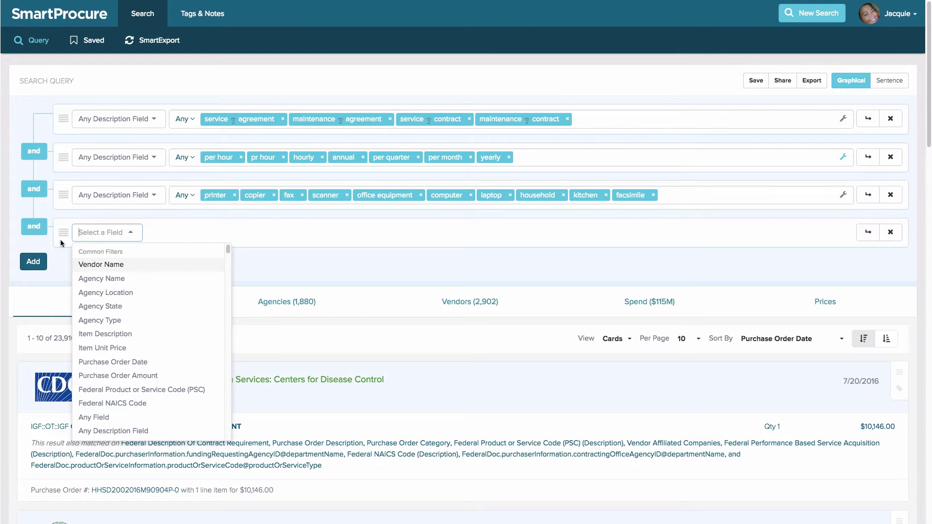
{"action": "left_click", "coordinate": [131, 432]}
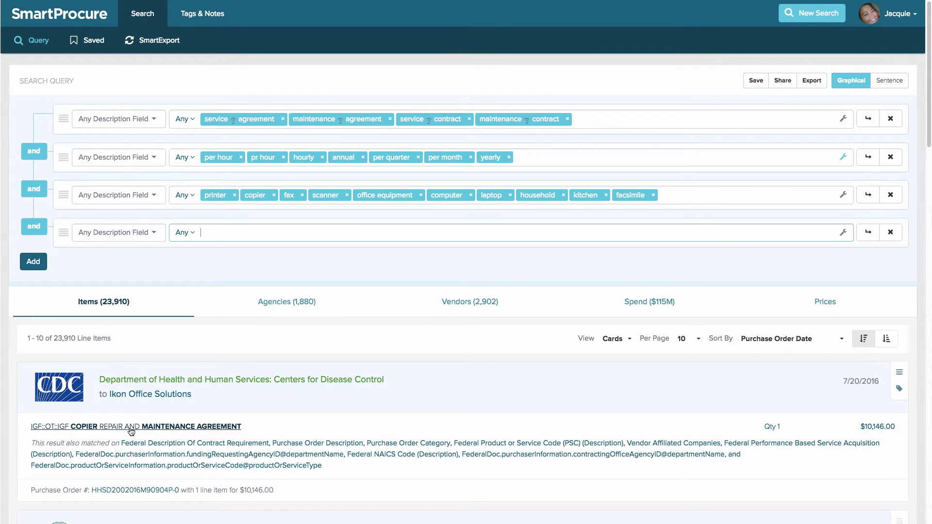
{"action": "left_click", "coordinate": [185, 233]}
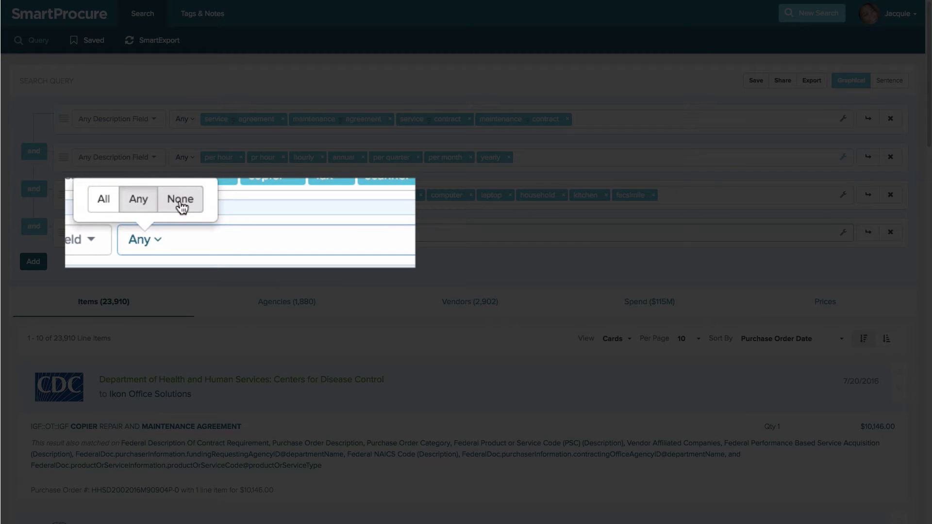
{"action": "left_click", "coordinate": [206, 209]}
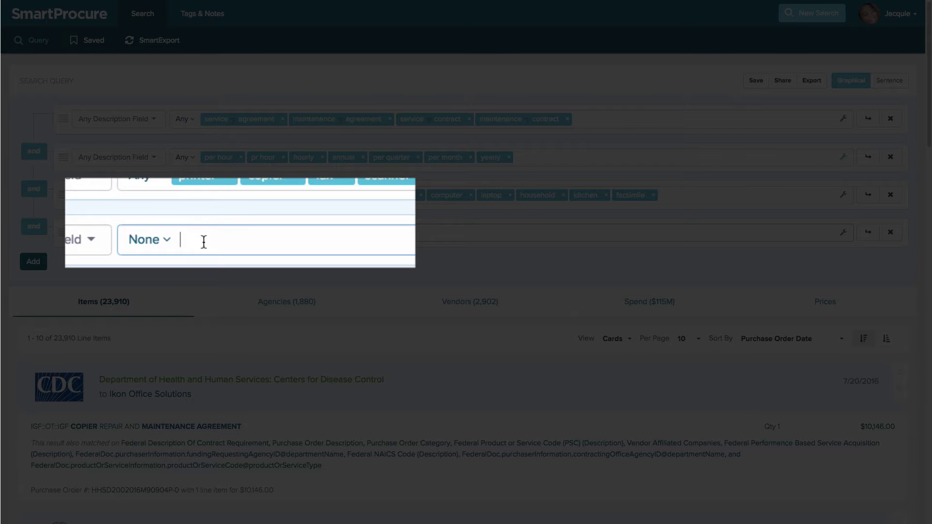
{"action": "type", "text": "software"}
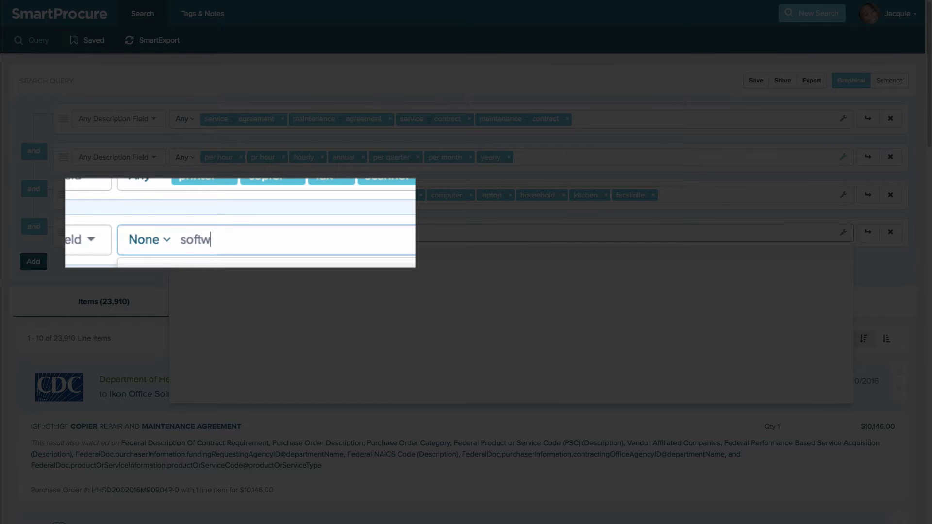
{"action": "key", "text": "Return"}
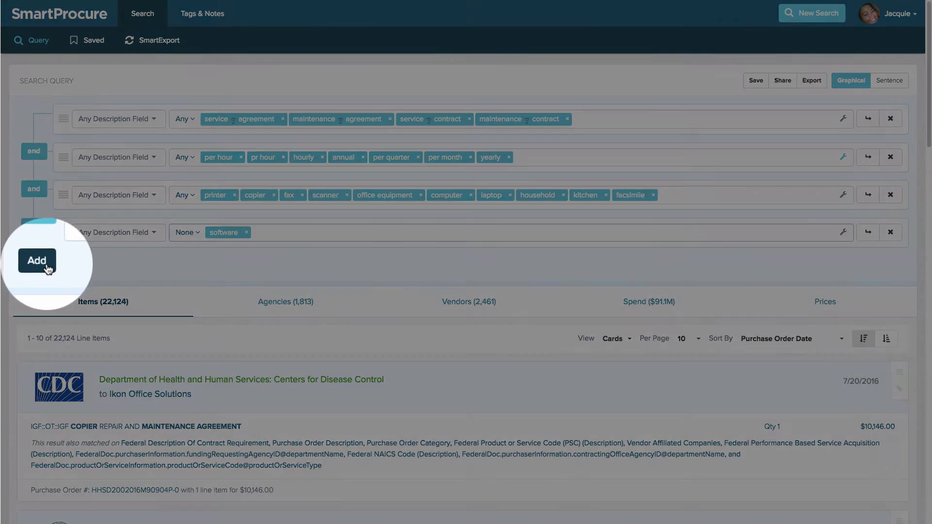
Add a fifth filter on Agency Type and exclude Federal Government from its list of types.
{"action": "left_click", "coordinate": [41, 267]}
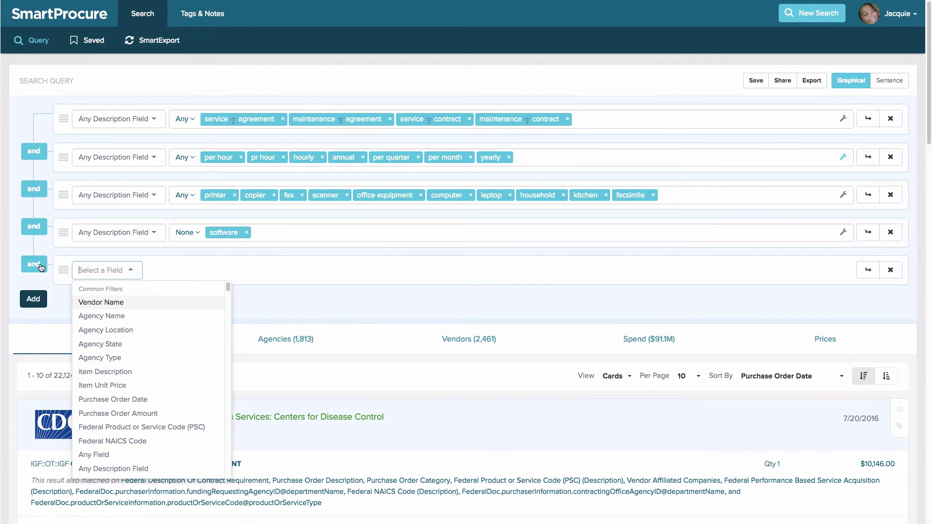
{"action": "left_click", "coordinate": [111, 360]}
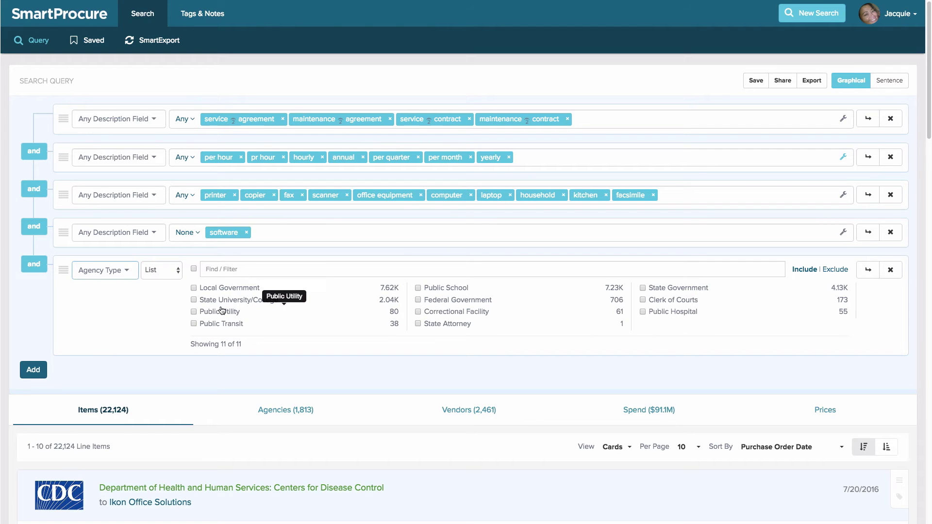
{"action": "left_click", "coordinate": [418, 300]}
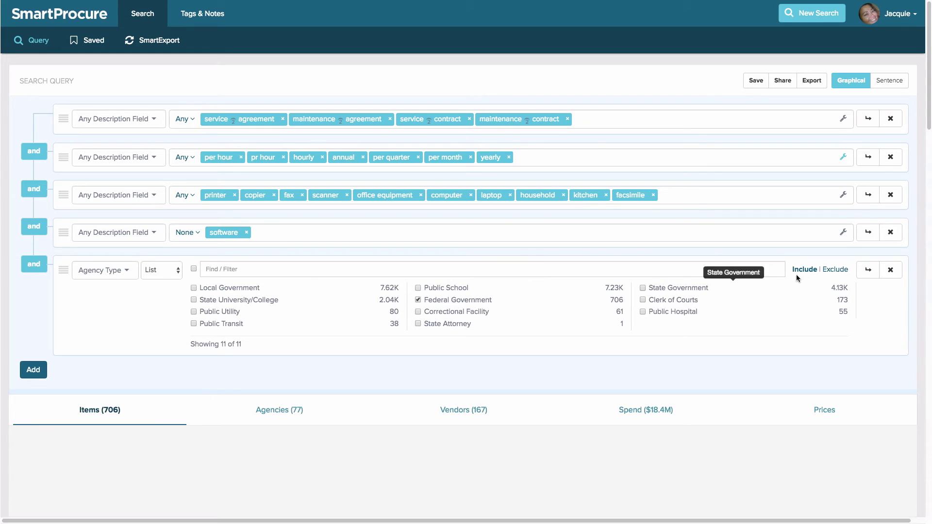
{"action": "left_click", "coordinate": [834, 272]}
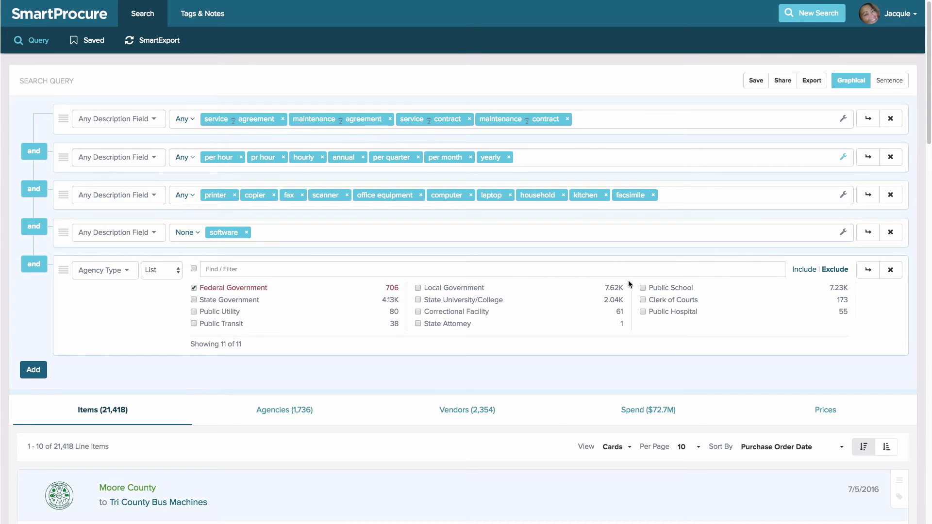
Replace the Federal Government list exclusion in the Agency Type filter with a Contains condition matching None of "federal government".
{"action": "left_click", "coordinate": [193, 288]}
{"action": "left_click", "coordinate": [165, 271]}
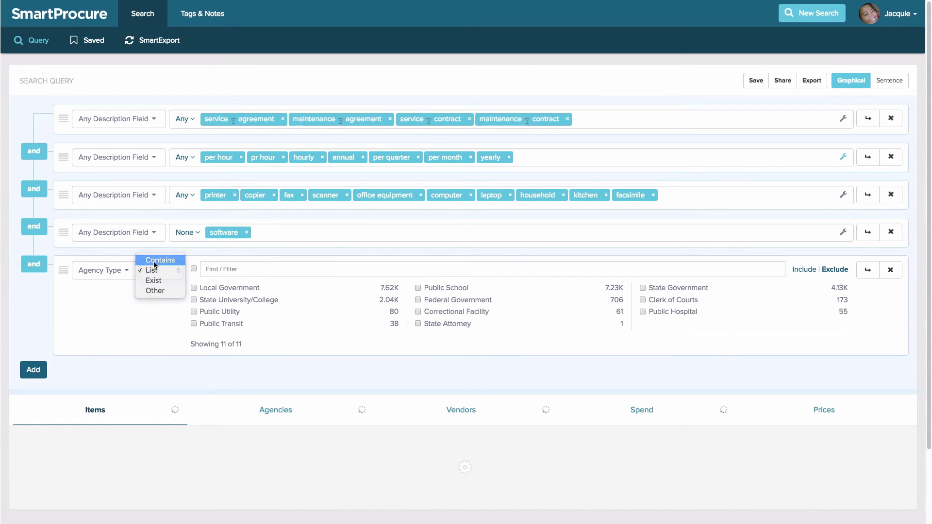
{"action": "left_click", "coordinate": [153, 261]}
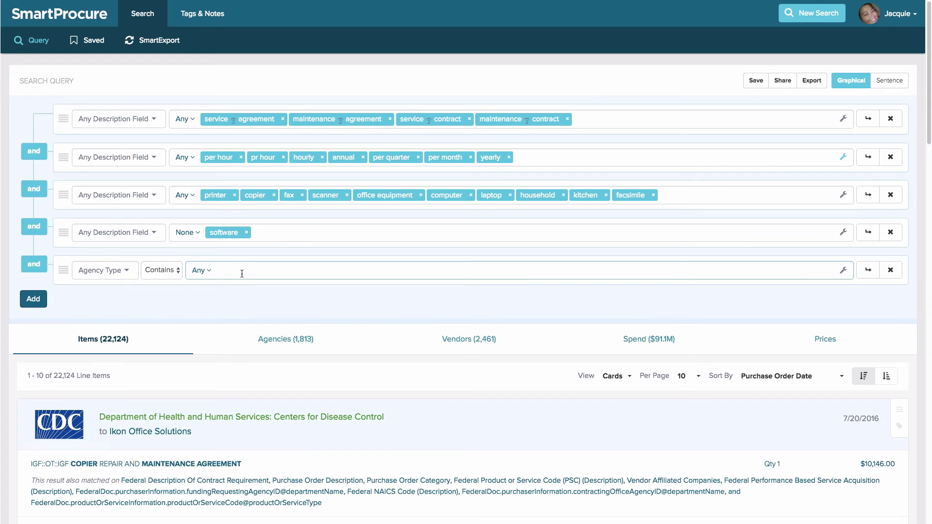
{"action": "type", "text": "federa"}
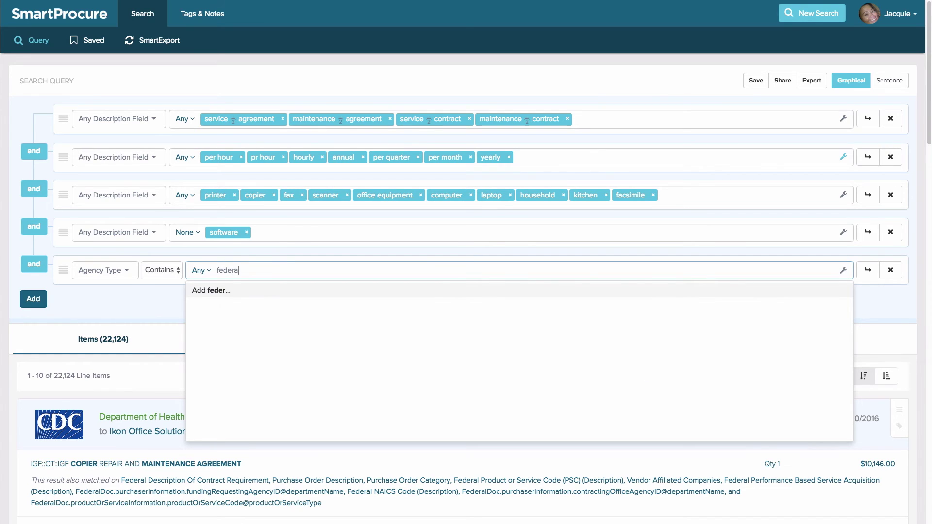
{"action": "type", "text": "l government"}
{"action": "key", "text": "Return"}
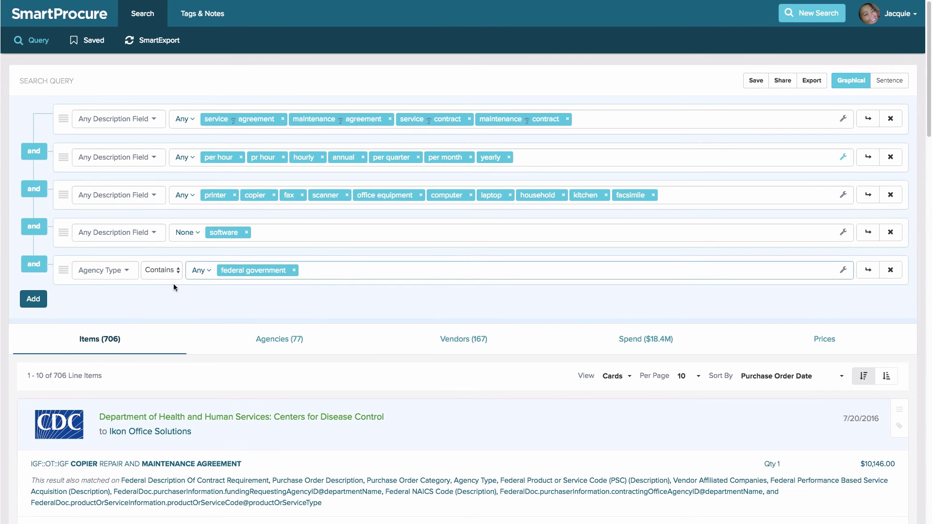
{"action": "left_click", "coordinate": [200, 271]}
{"action": "left_click", "coordinate": [221, 246]}
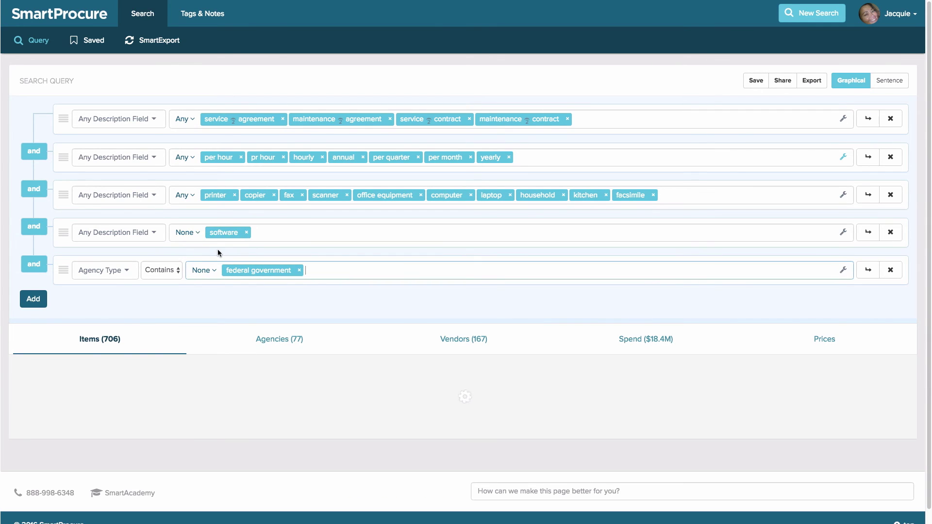